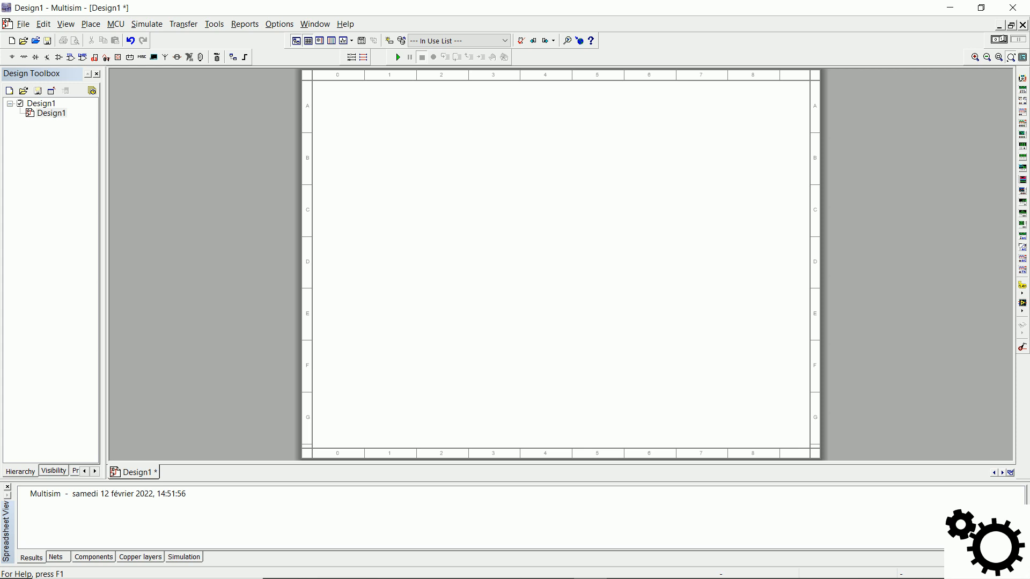
# Place an AC_POWER source and, below and to its right, a GROUND from the POWER_SOURCES family on the sheet
pyautogui.click(13, 60)
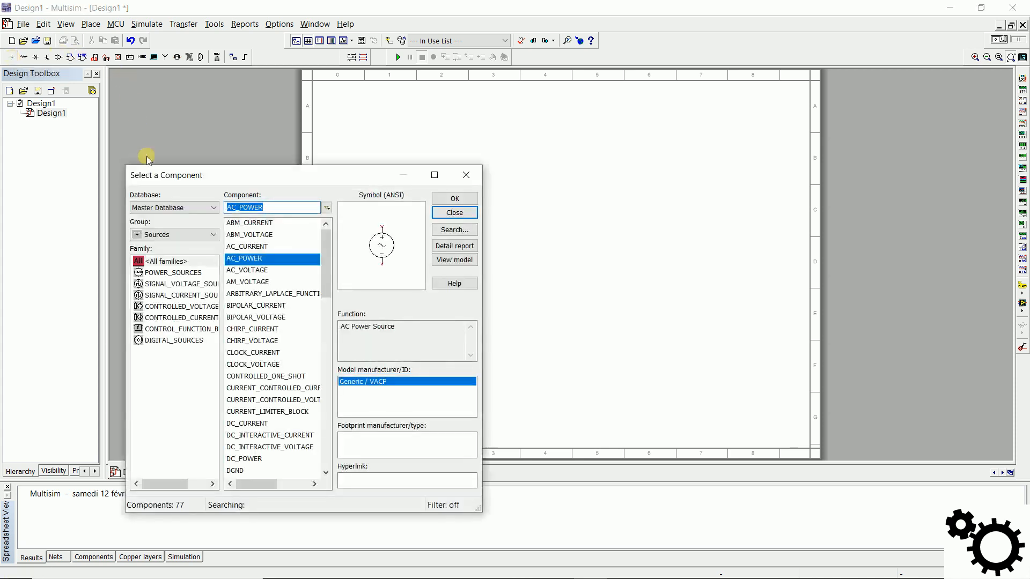
pyautogui.click(170, 274)
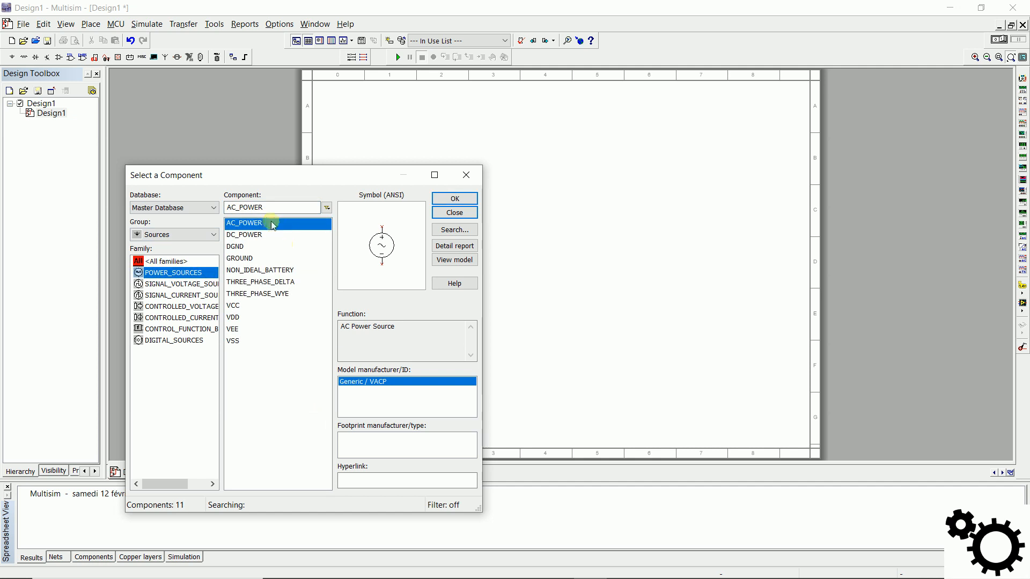
pyautogui.click(455, 199)
pyautogui.click(429, 245)
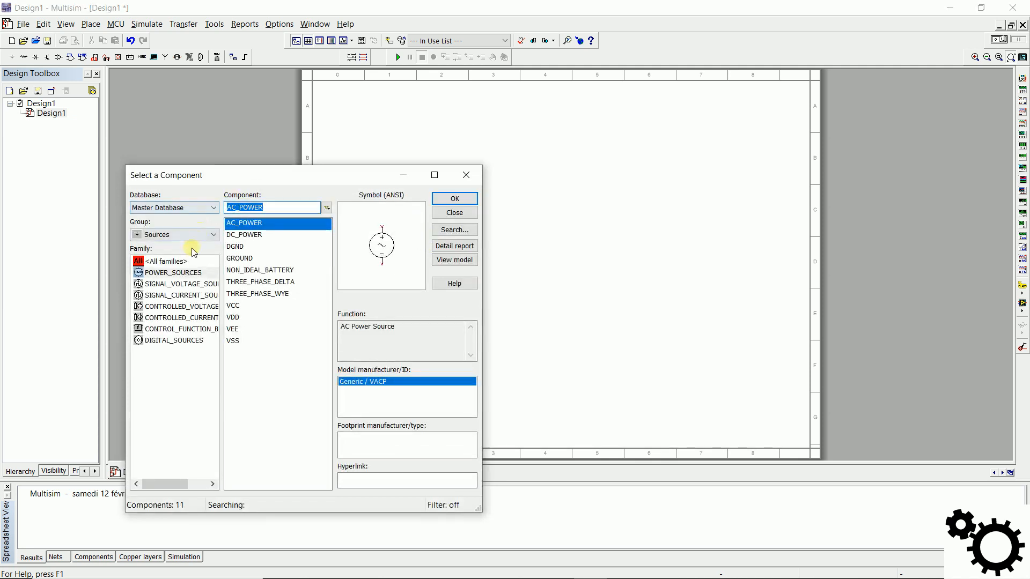
pyautogui.click(249, 260)
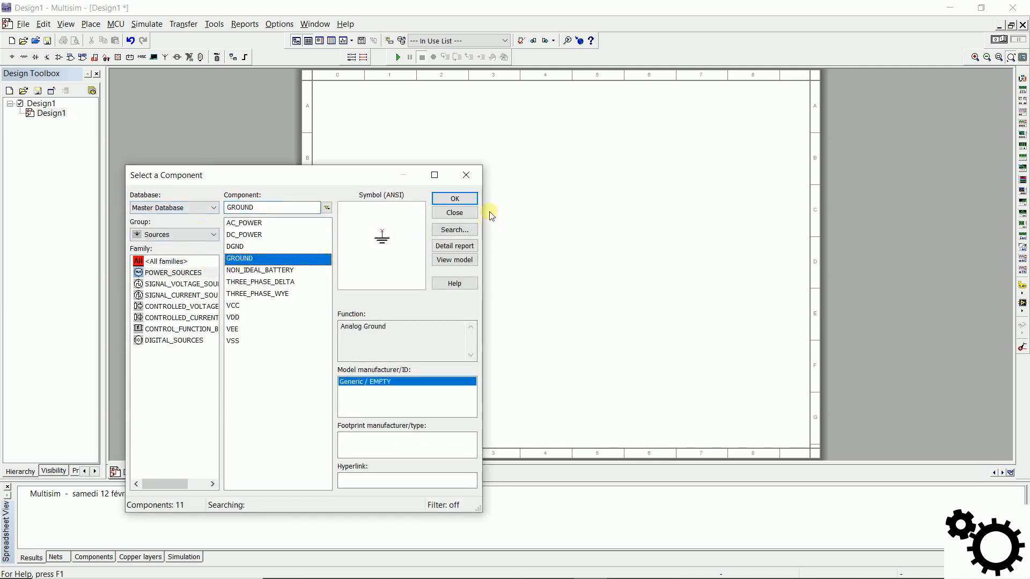
pyautogui.click(454, 199)
pyautogui.click(528, 275)
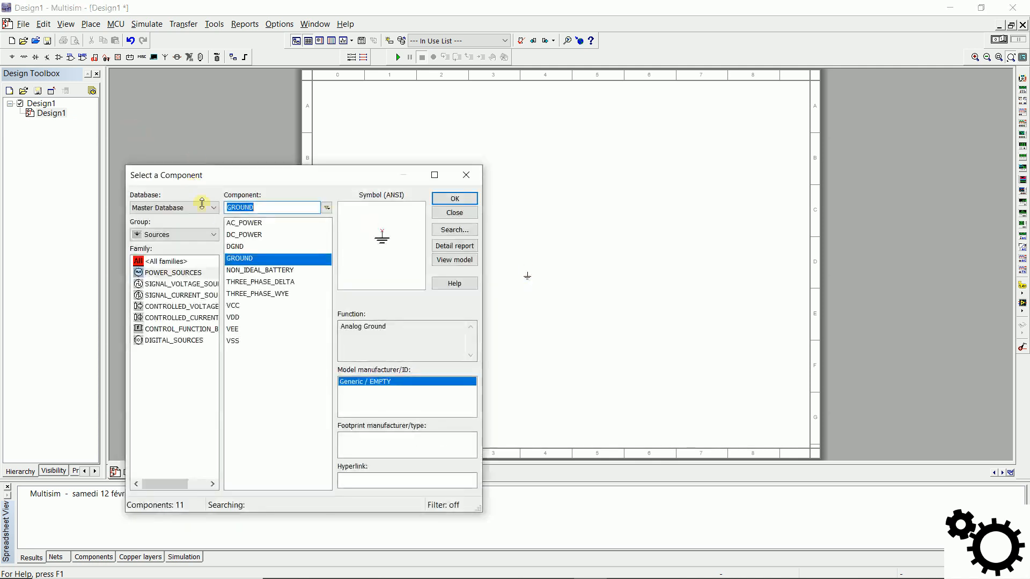
# Place four 1.0k resistors from the Basic group's RESISTOR family, stacked one below another above the ground symbol
pyautogui.click(211, 234)
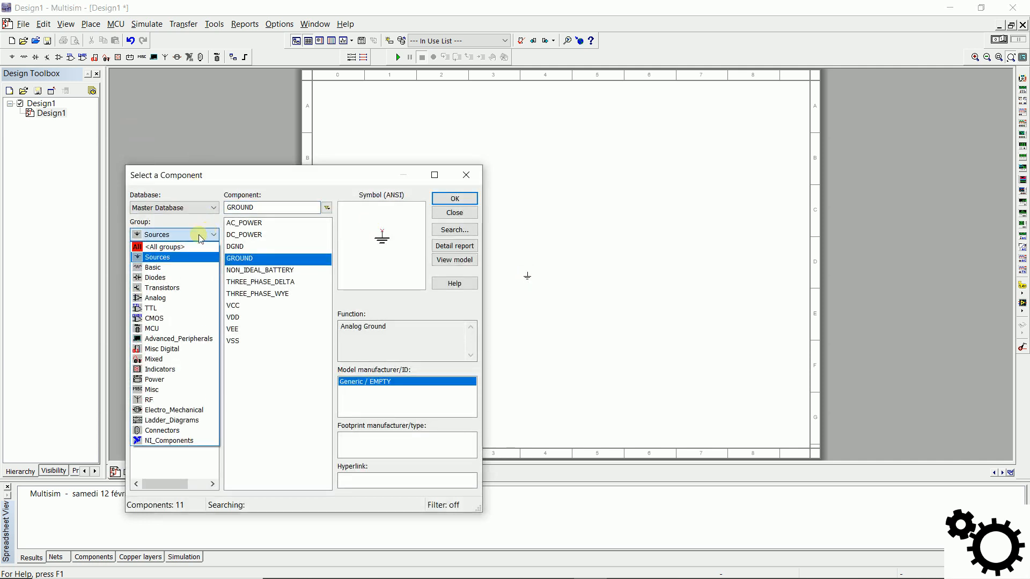
pyautogui.click(170, 268)
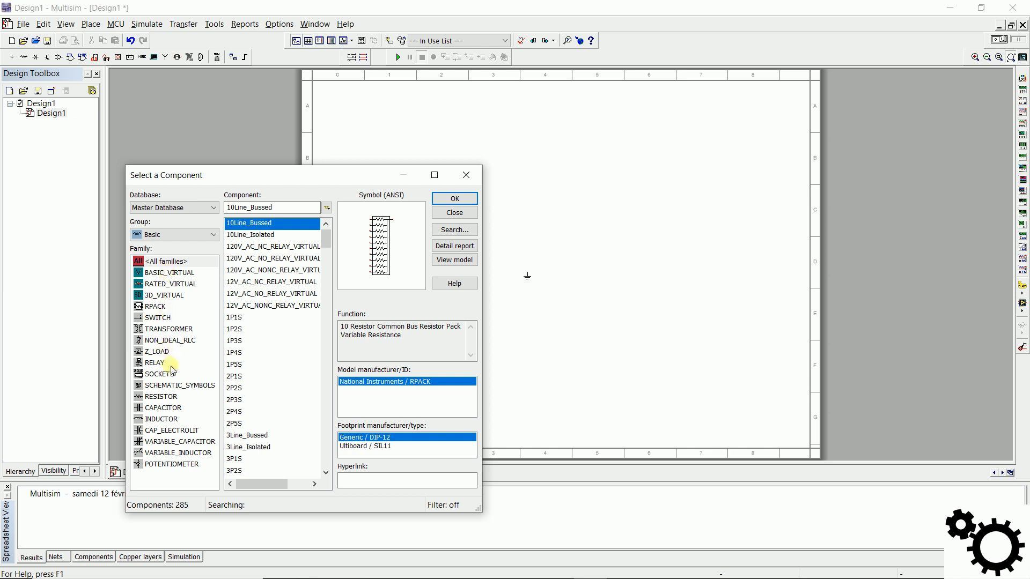
pyautogui.click(177, 397)
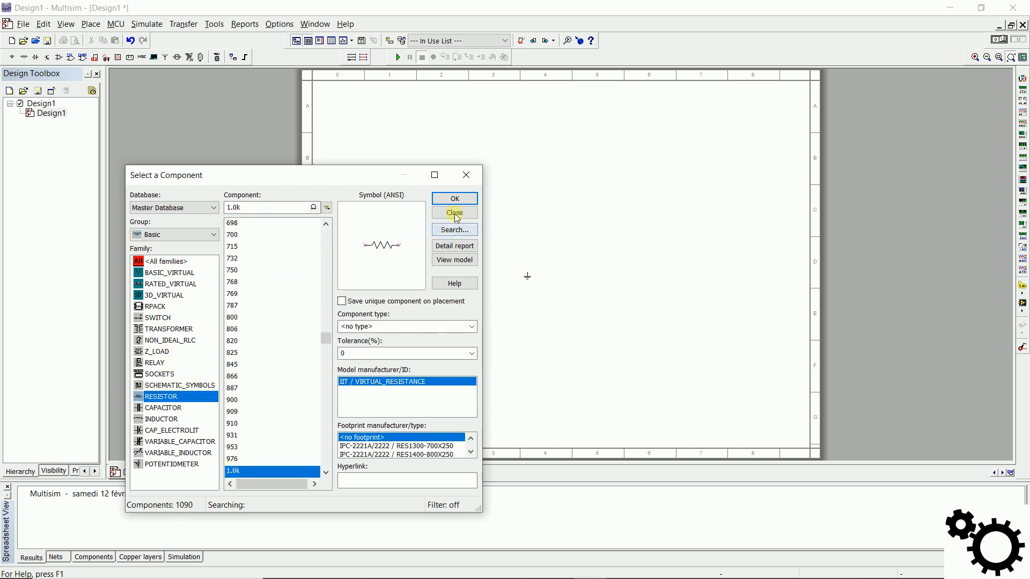
pyautogui.click(456, 199)
pyautogui.click(507, 163)
pyautogui.press('Return')
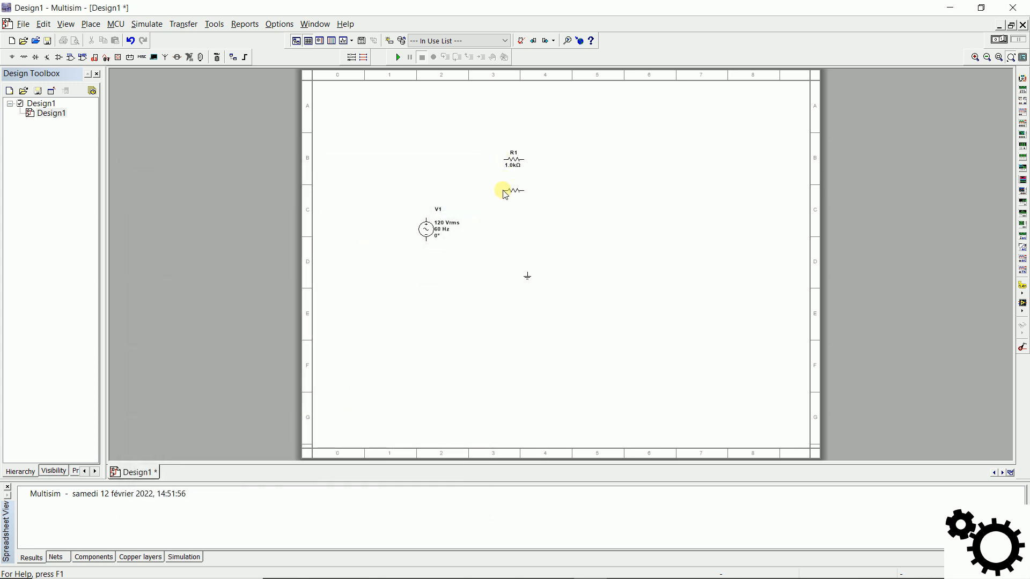
pyautogui.click(507, 193)
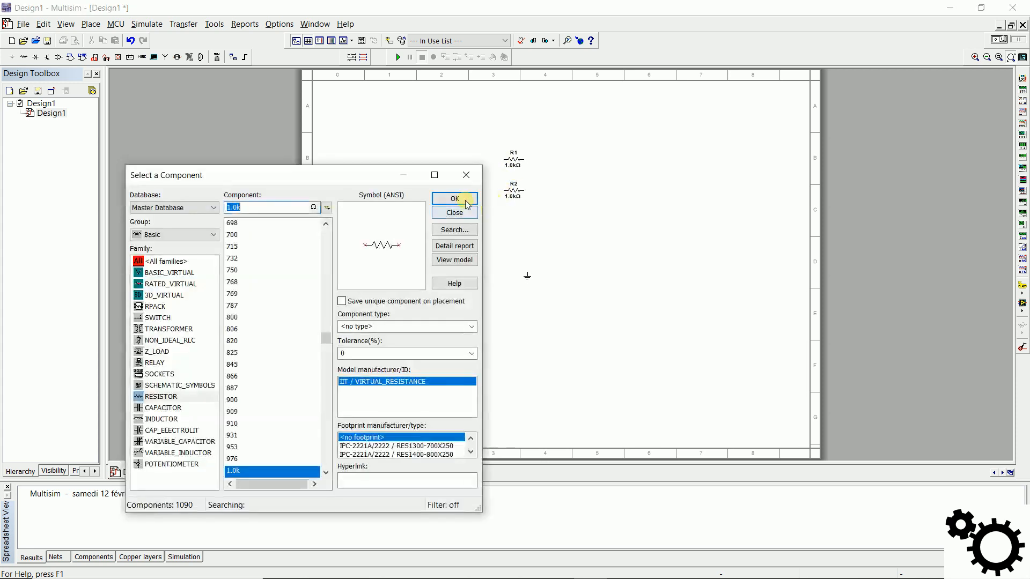
pyautogui.click(458, 198)
pyautogui.click(503, 217)
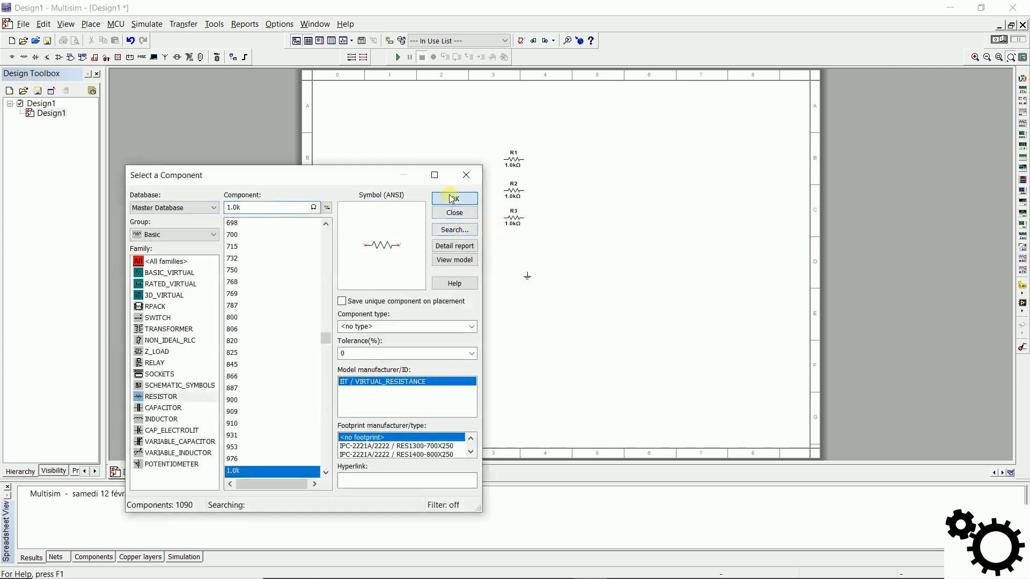
pyautogui.click(457, 198)
pyautogui.click(507, 247)
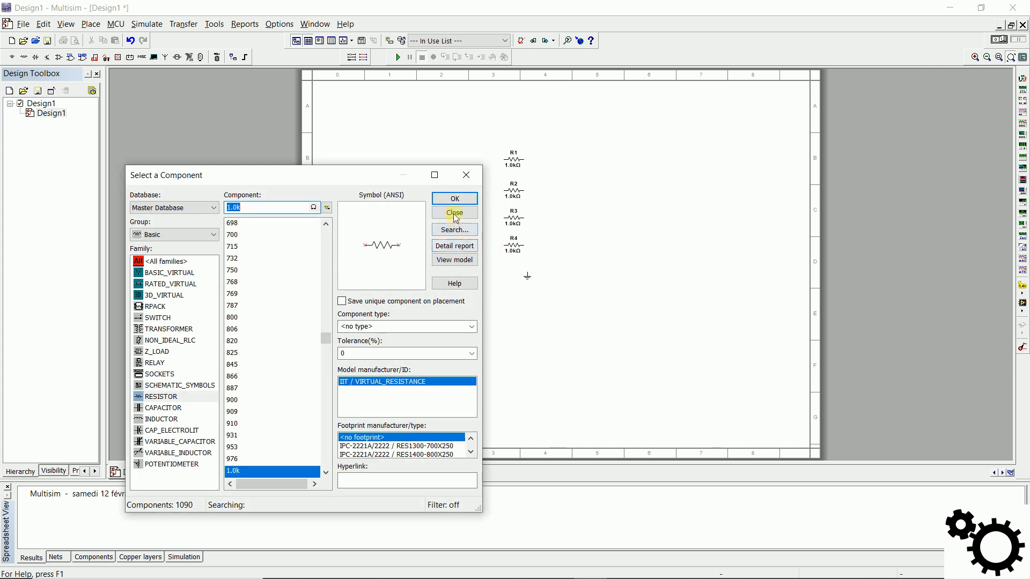
pyautogui.click(458, 198)
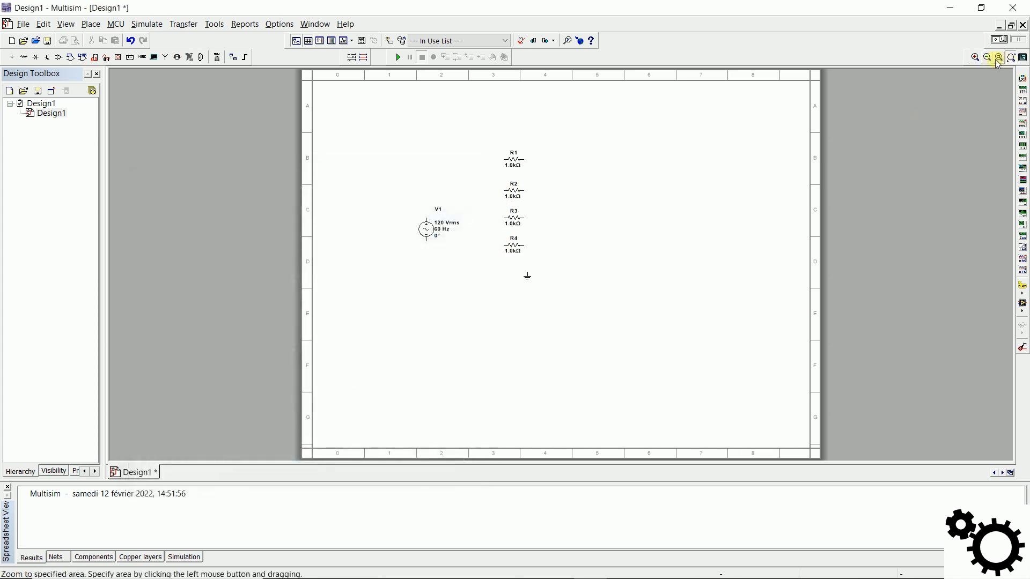
# Select all four resistors R1 to R4 and rotate them 90° clockwise so they stand vertically
pyautogui.click(993, 60)
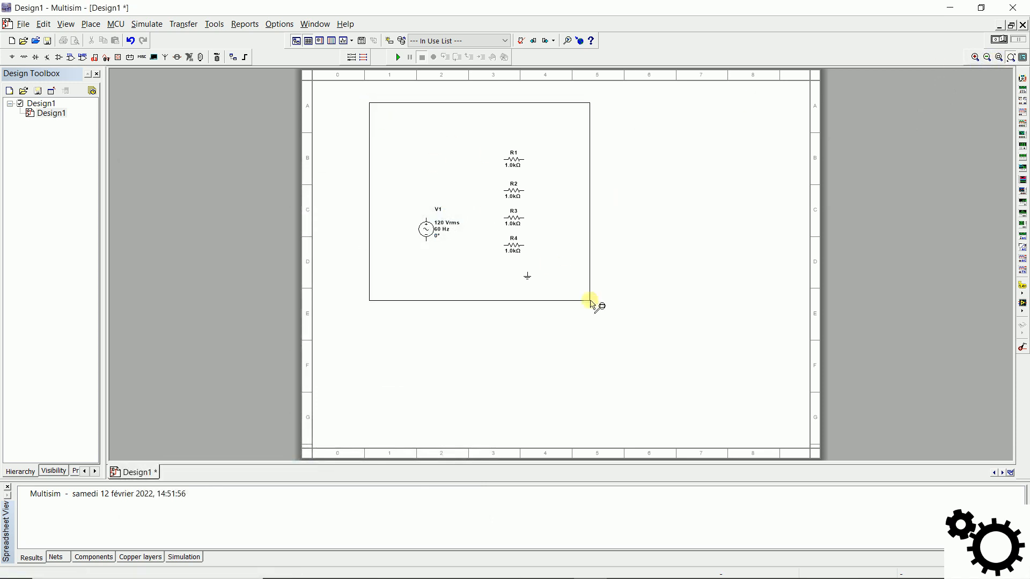
pyautogui.click(606, 300)
pyautogui.click(615, 355)
pyautogui.keyDown('shift'); pyautogui.click(619, 299); pyautogui.keyUp('shift')
pyautogui.keyDown('shift'); pyautogui.click(613, 245); pyautogui.keyUp('shift')
pyautogui.keyDown('shift'); pyautogui.click(616, 185); pyautogui.keyUp('shift')
pyautogui.rightClick(618, 187)
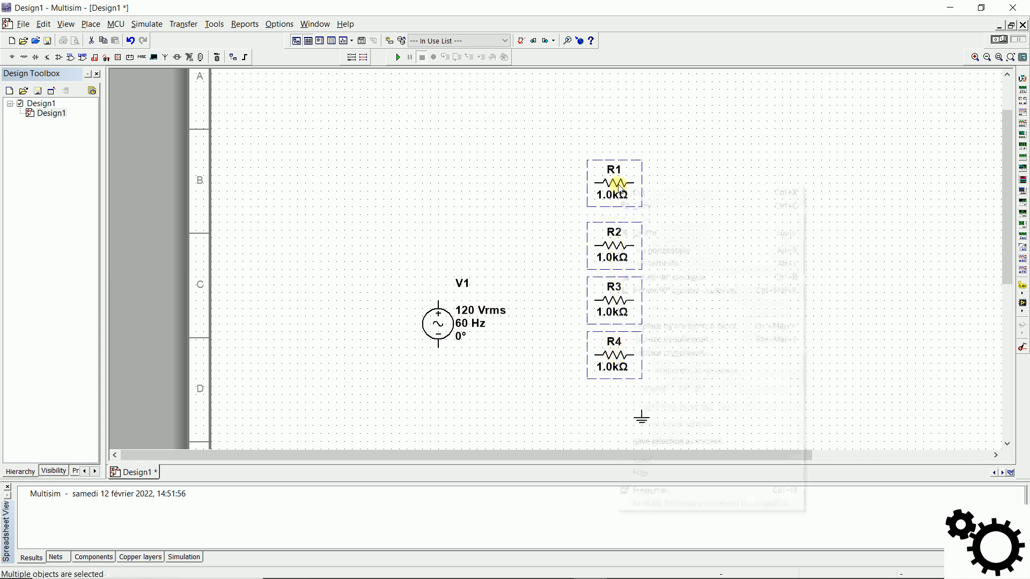
pyautogui.click(654, 277)
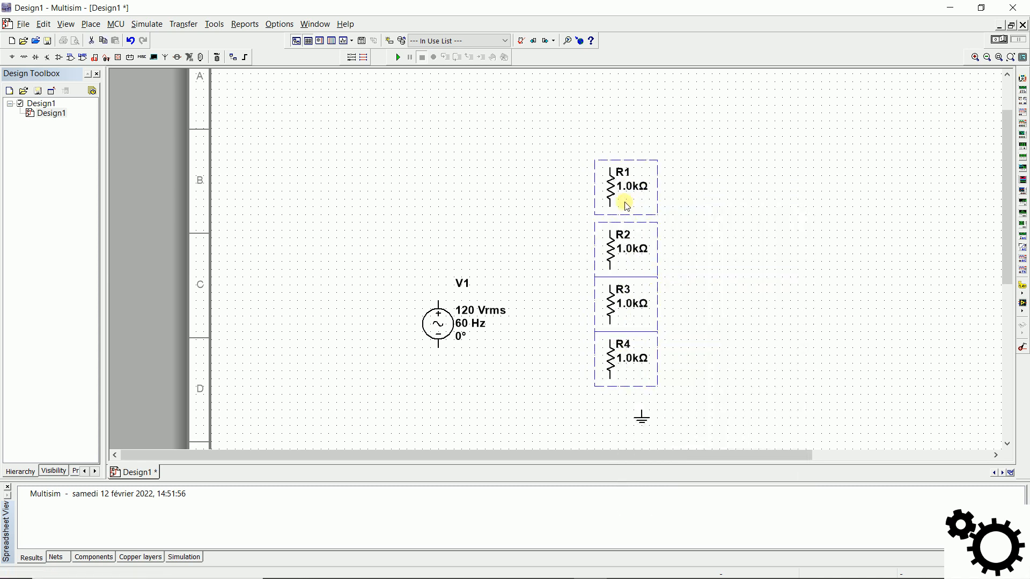
# Move the resistor column slightly up and left, and align the ground symbol directly beneath it
pyautogui.moveTo(611, 199); pyautogui.dragTo(596, 175)
pyautogui.click(642, 413)
pyautogui.moveTo(602, 419); pyautogui.dragTo(593, 409)
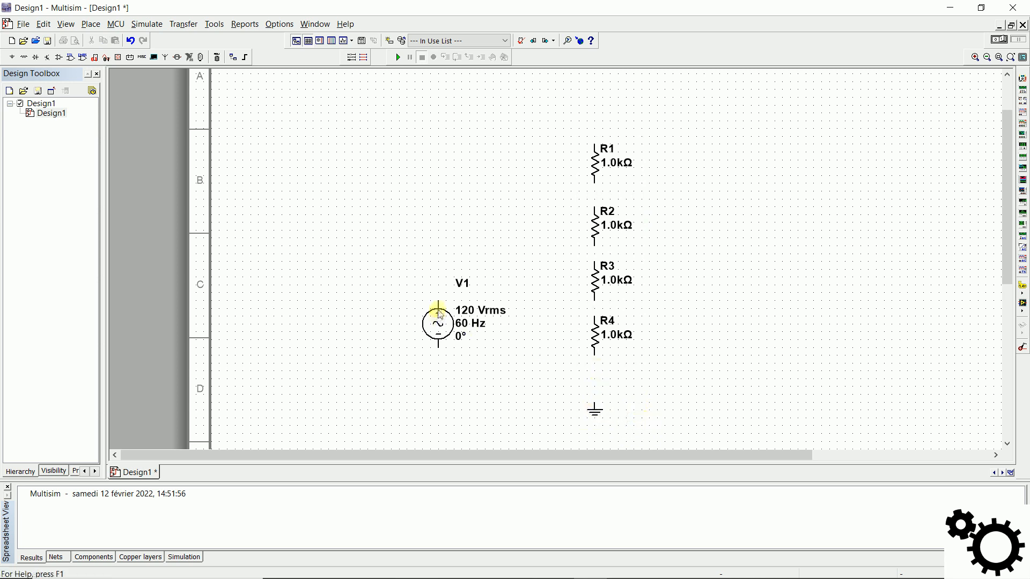
# Wire the positive terminal of V1 to the top of R1 and connect R1, R2, R3 and R4 in series
pyautogui.click(438, 301)
pyautogui.click(595, 139)
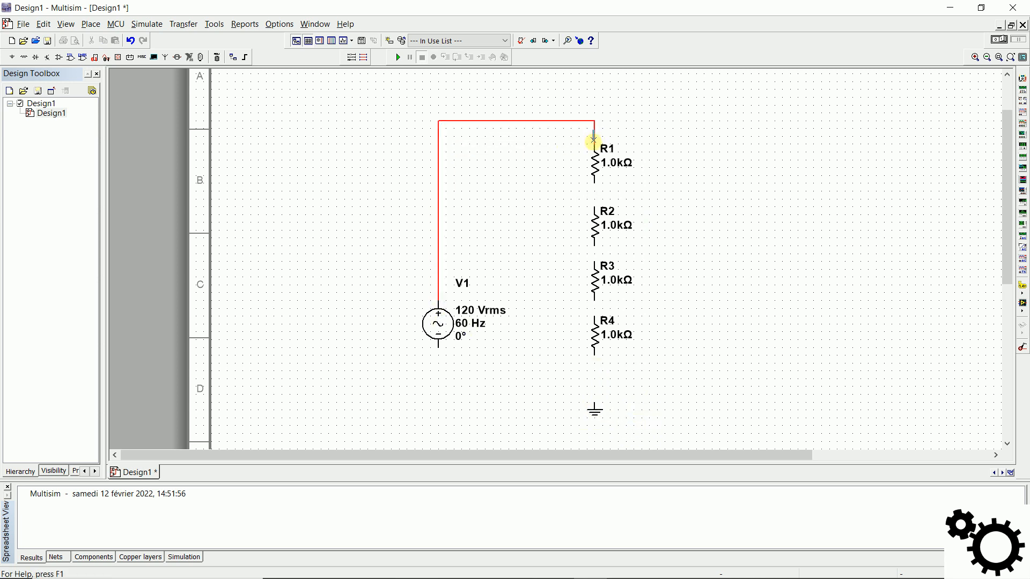
pyautogui.click(595, 181)
pyautogui.click(594, 206)
pyautogui.click(594, 244)
pyautogui.click(595, 261)
pyautogui.click(595, 314)
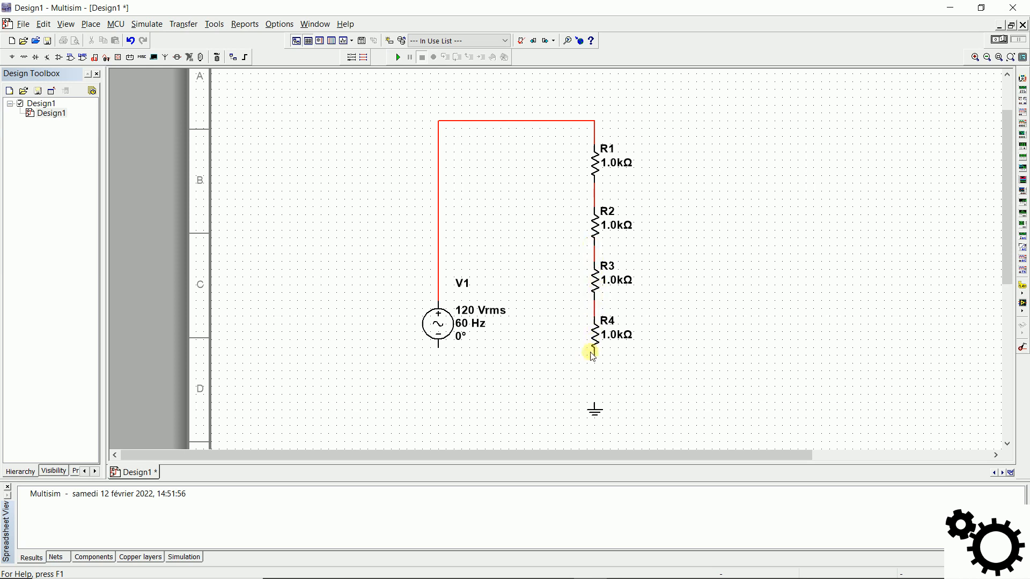
# Wire the bottom of R4 to the negative terminal of V1 and connect the ground symbol to that node
pyautogui.click(593, 365)
pyautogui.click(439, 347)
pyautogui.click(594, 404)
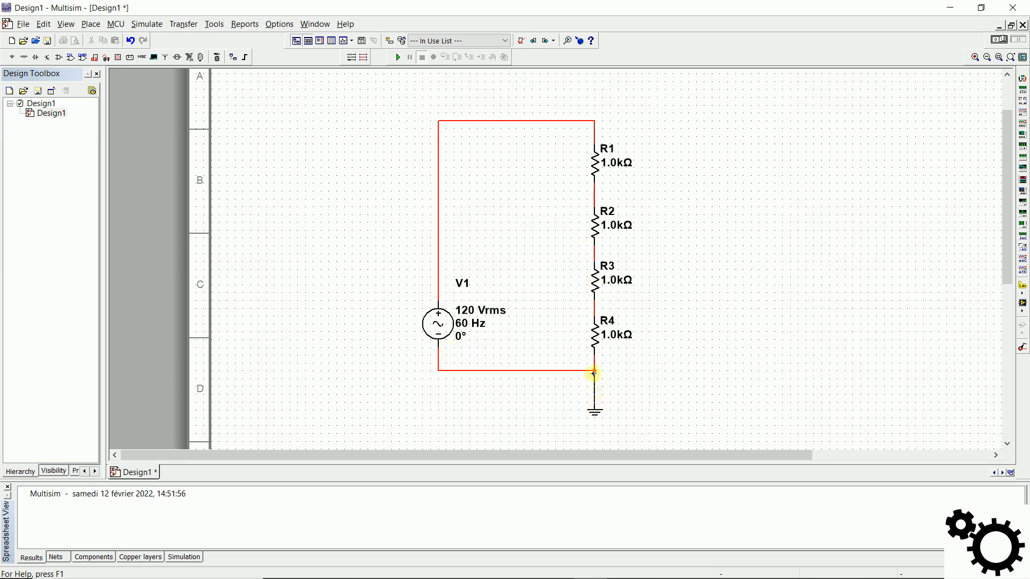
pyautogui.click(594, 371)
# Set the V1 source to an RMS voltage of 10 V and a frequency of 50 Hz
pyautogui.doubleClick(436, 326)
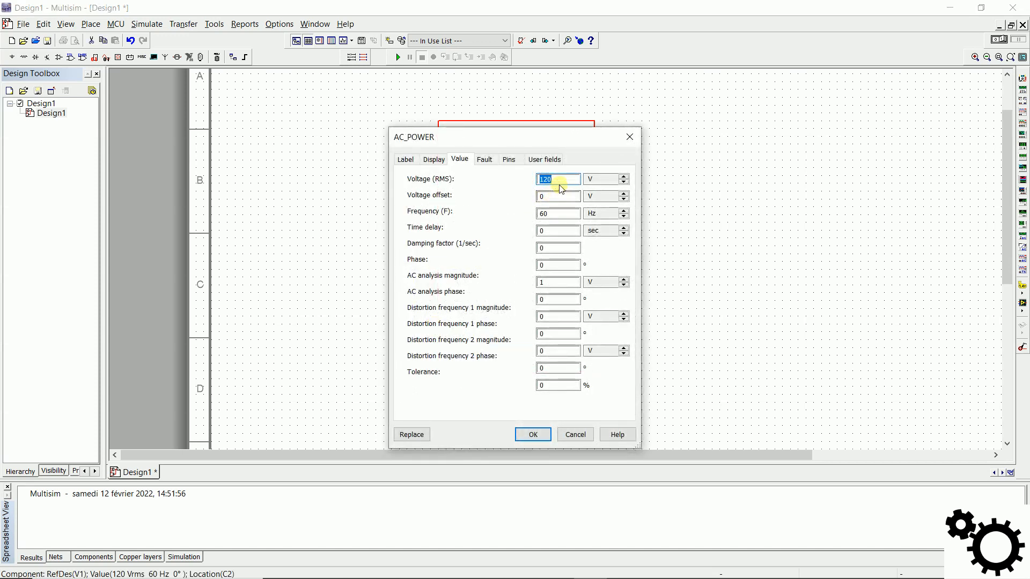
pyautogui.press('BackSpace')
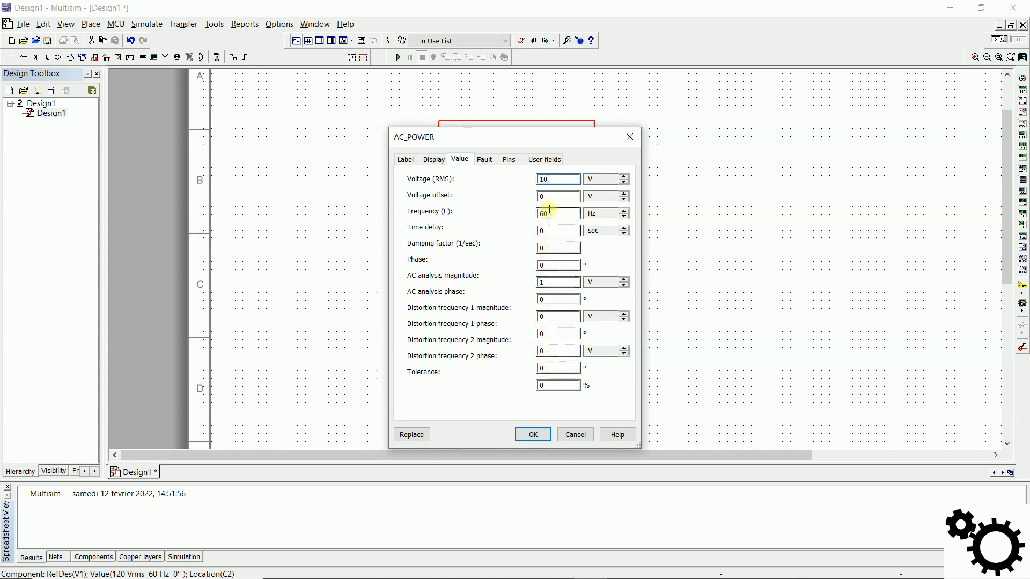
pyautogui.click(566, 211)
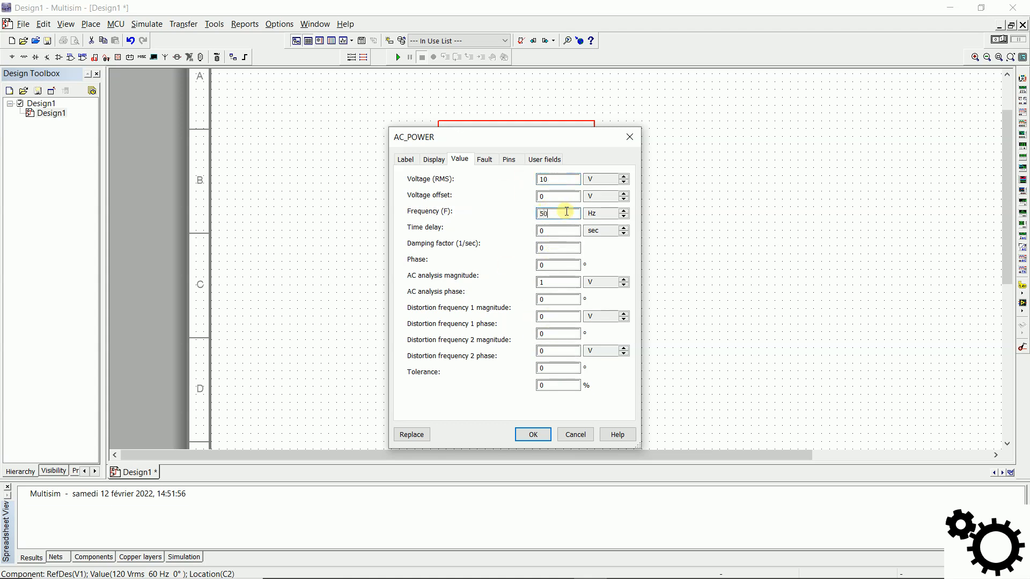
pyautogui.click(532, 435)
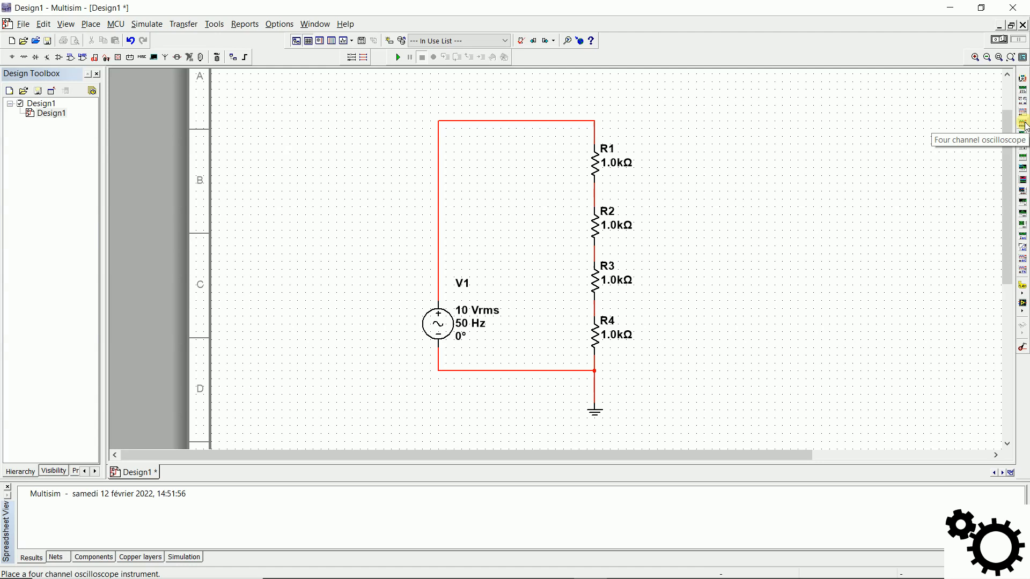
# Place a four channel oscilloscope to the upper right of the resistor chain and inspect its terminals up close
pyautogui.click(1025, 125)
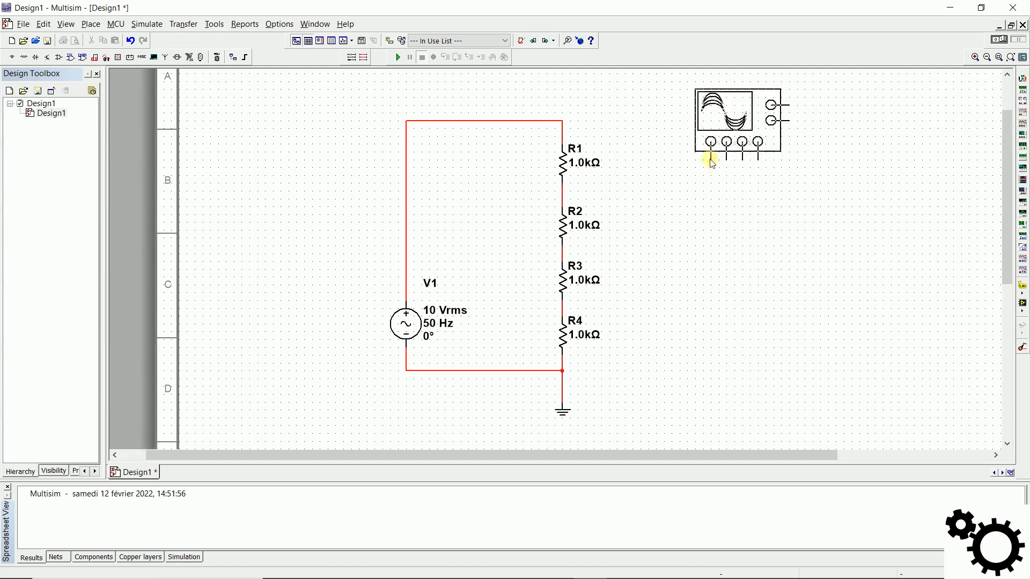
pyautogui.click(697, 152)
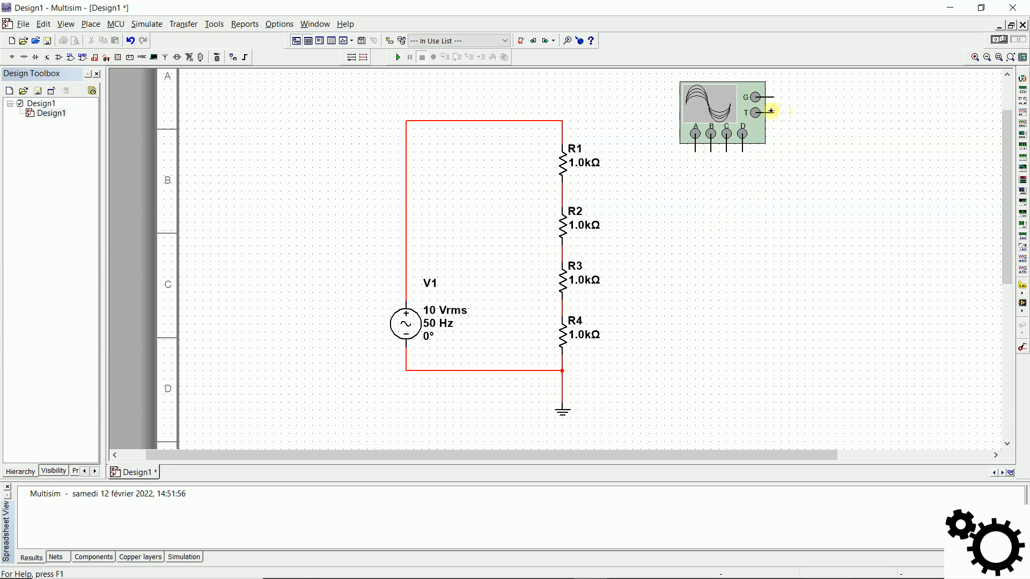
pyautogui.click(999, 57)
pyautogui.moveTo(666, 78); pyautogui.dragTo(802, 158)
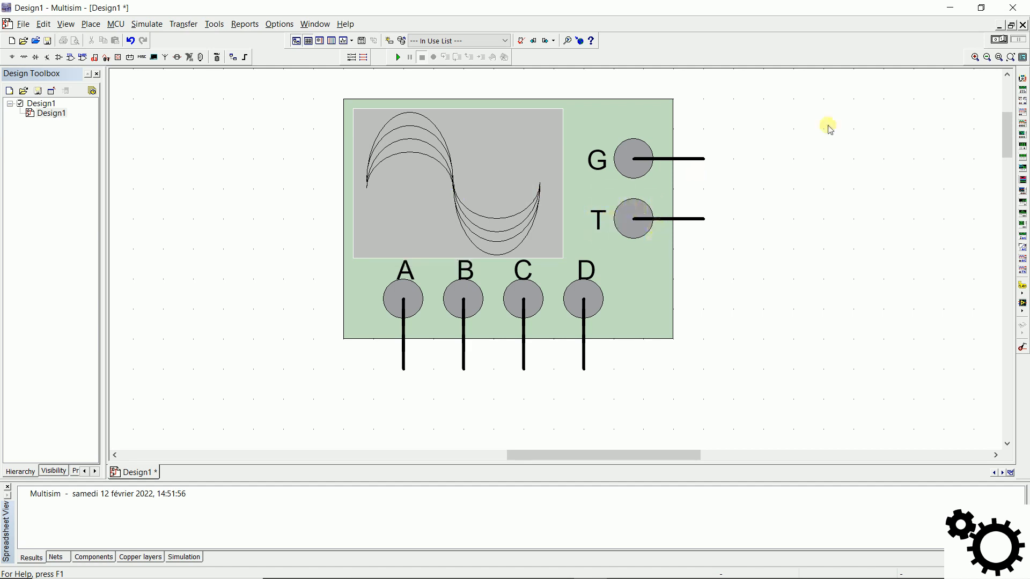
pyautogui.click(1011, 57)
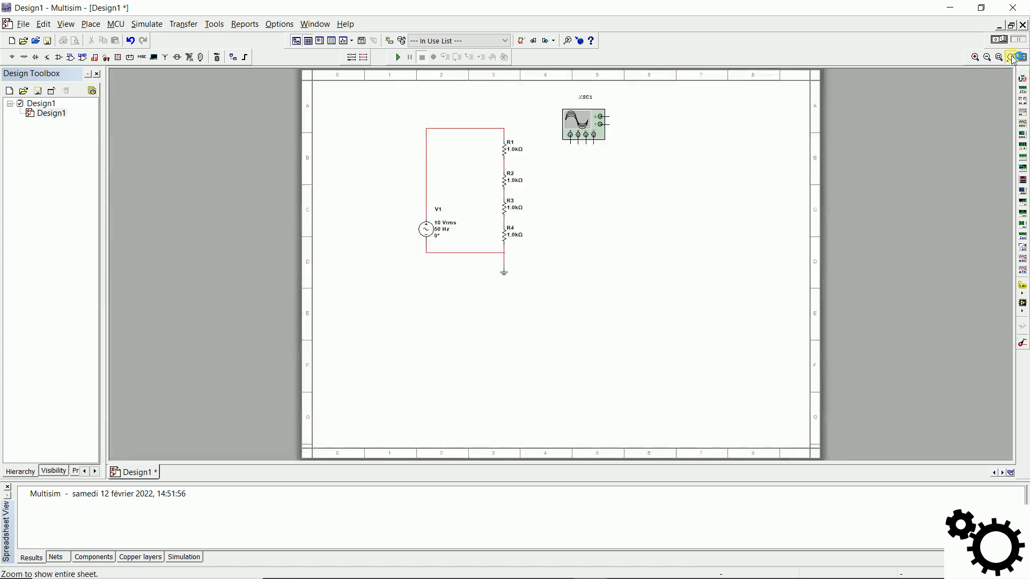
pyautogui.moveTo(391, 88); pyautogui.dragTo(677, 297)
pyautogui.click(647, 134)
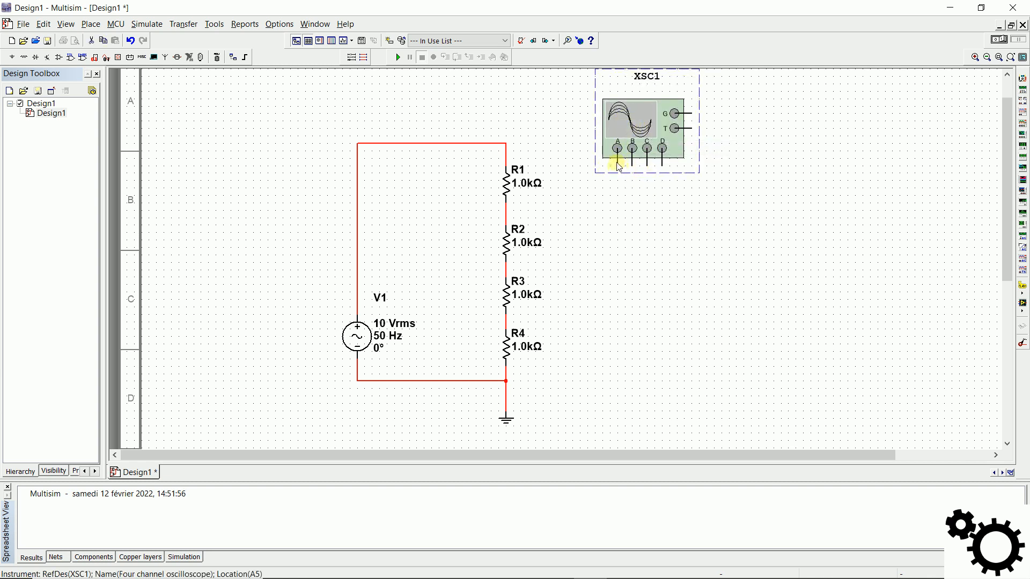
# Wire oscilloscope channels A, B, C and D to the top ends of R1, R2, R3 and R4, and terminal G to the ground node
pyautogui.click(617, 166)
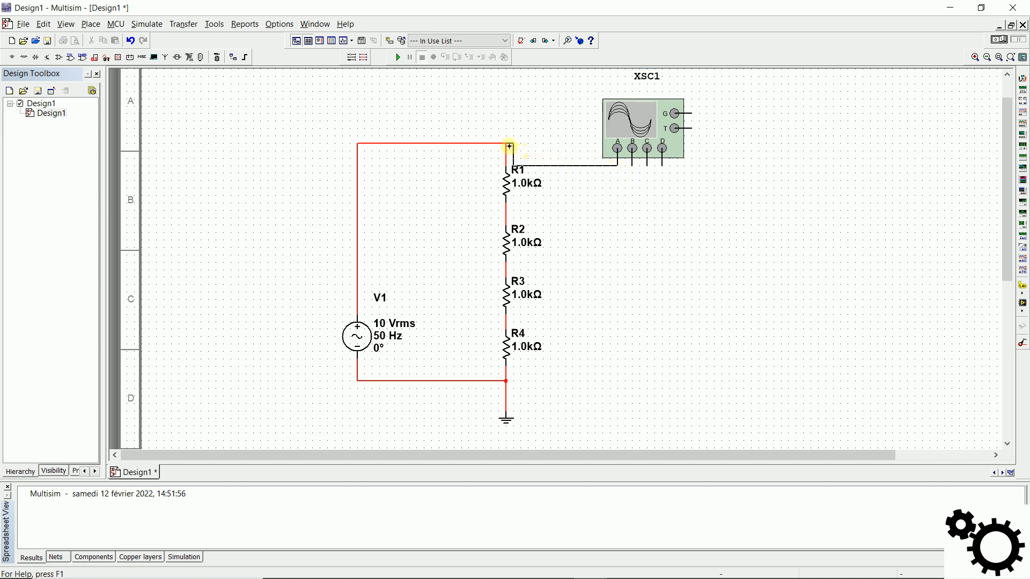
pyautogui.click(509, 144)
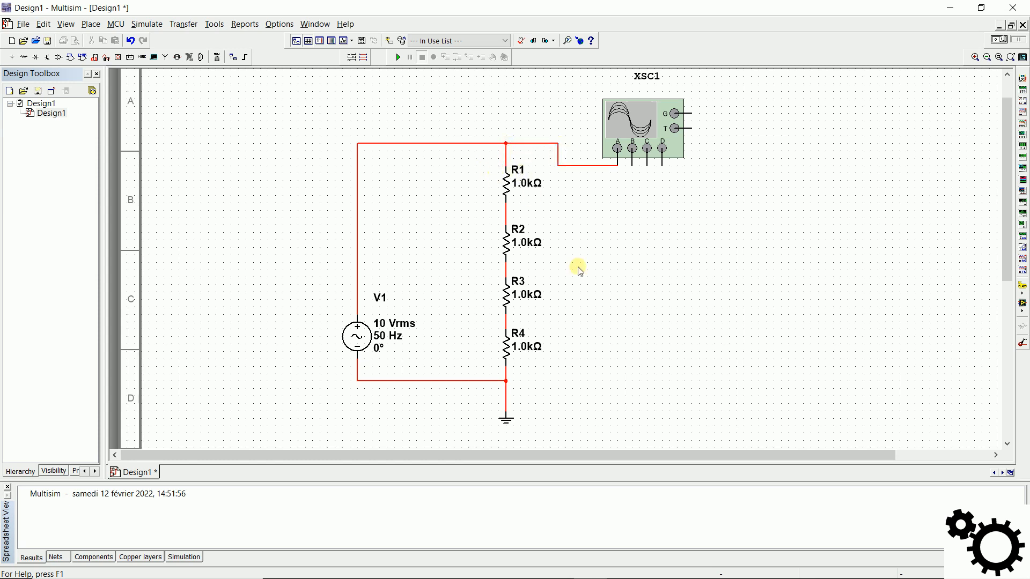
pyautogui.click(633, 167)
pyautogui.click(506, 211)
pyautogui.click(648, 166)
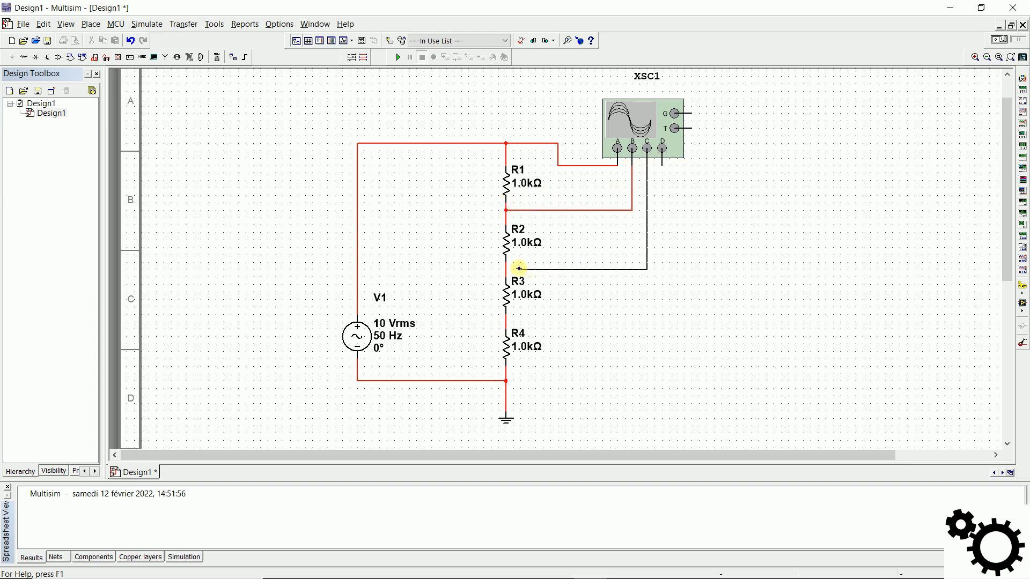
pyautogui.click(509, 267)
pyautogui.click(663, 164)
pyautogui.click(506, 322)
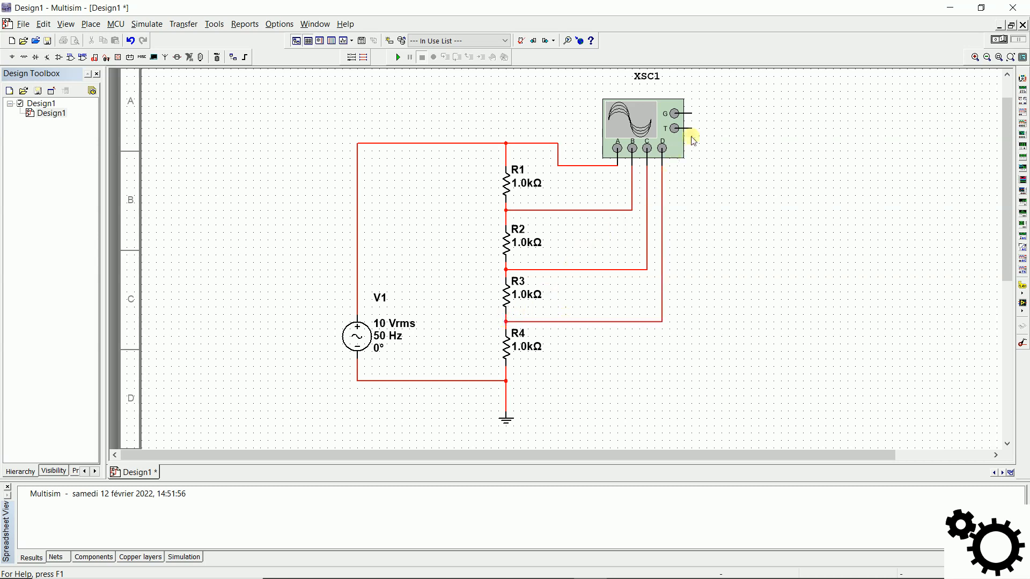
pyautogui.click(691, 111)
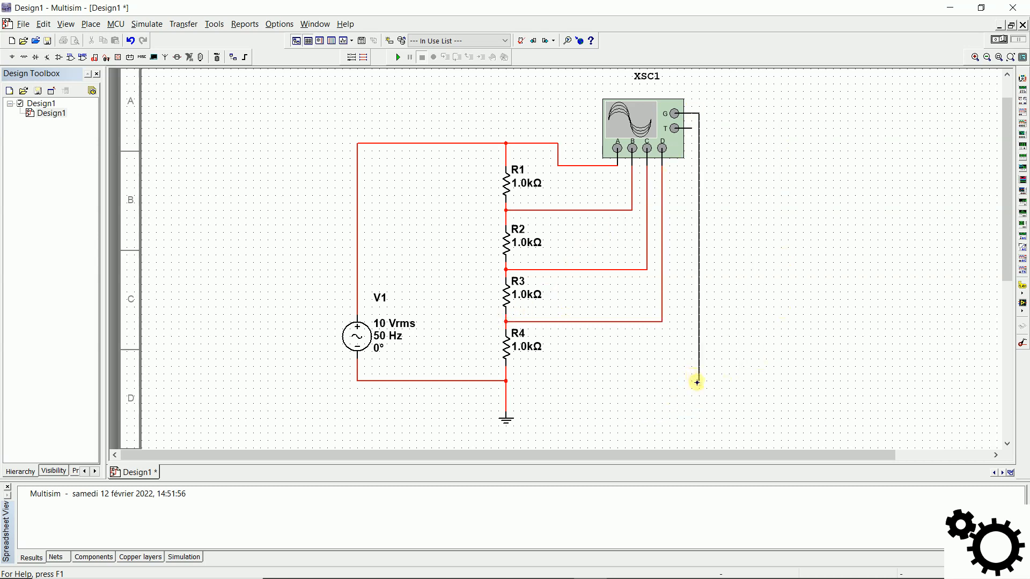
pyautogui.click(505, 381)
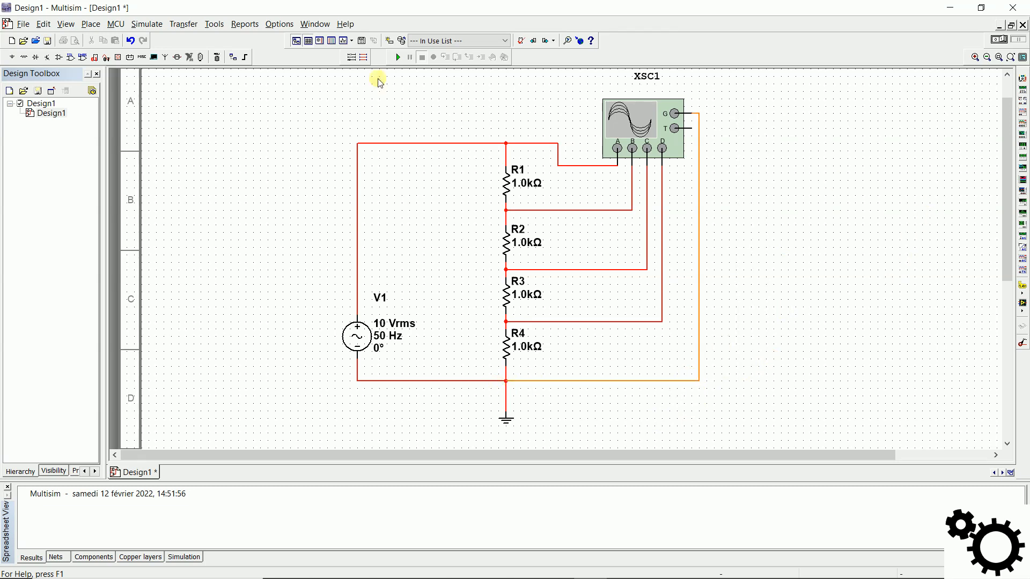
# Start the simulation, check its netlist messages, and open the four channel oscilloscope display to view the traces
pyautogui.click(399, 58)
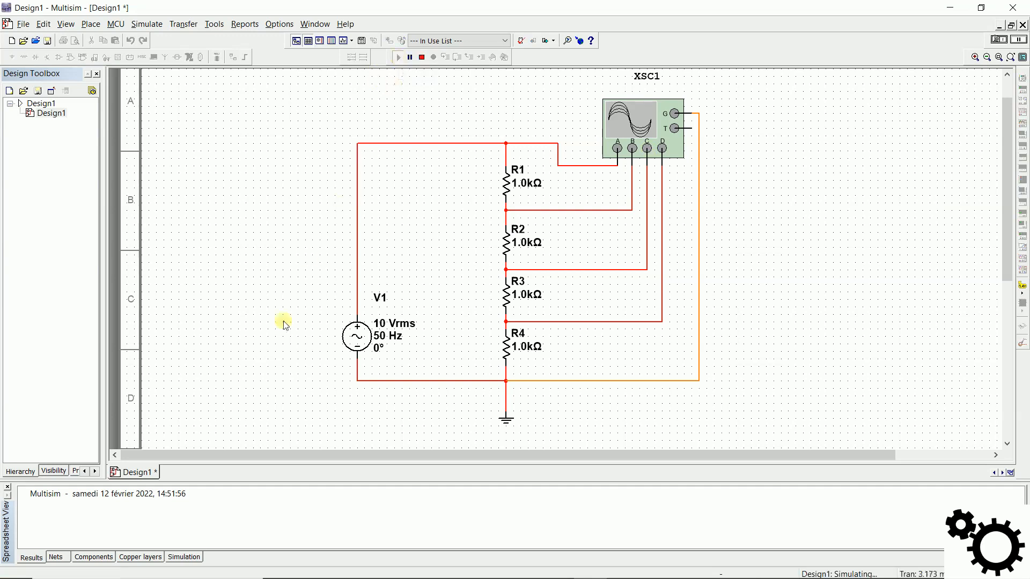
pyautogui.click(184, 558)
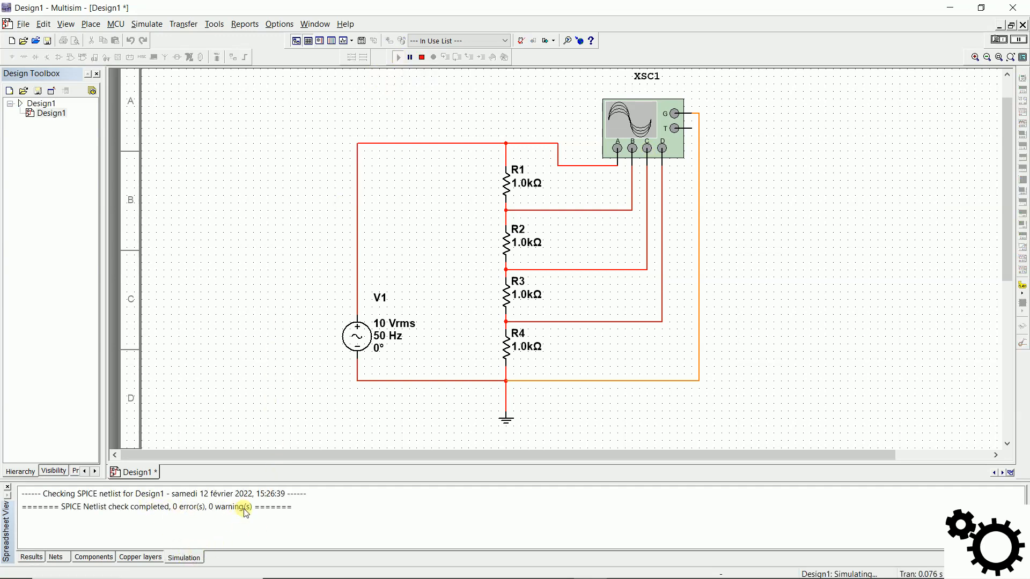
pyautogui.doubleClick(629, 127)
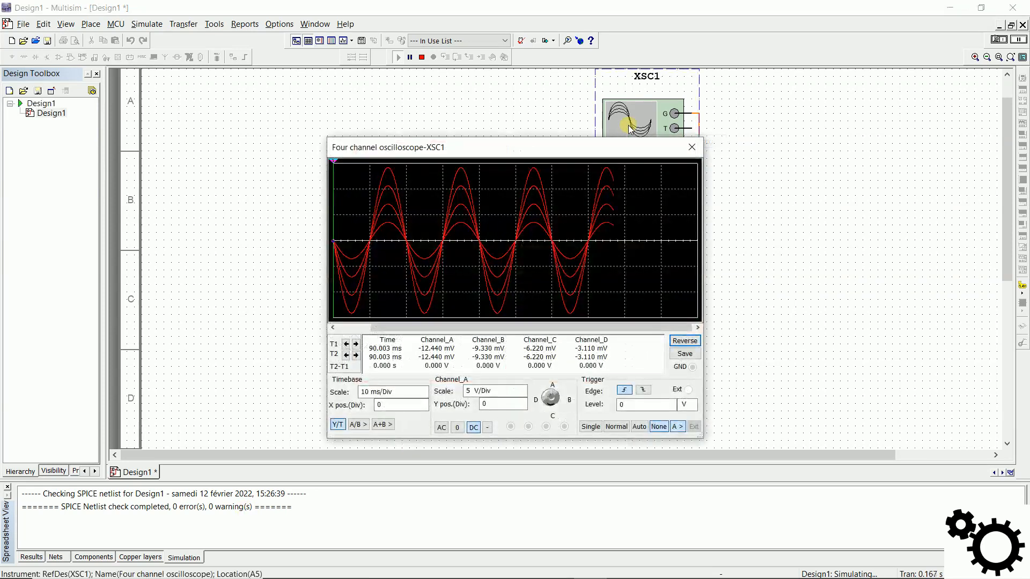
pyautogui.moveTo(615, 152); pyautogui.dragTo(752, 133)
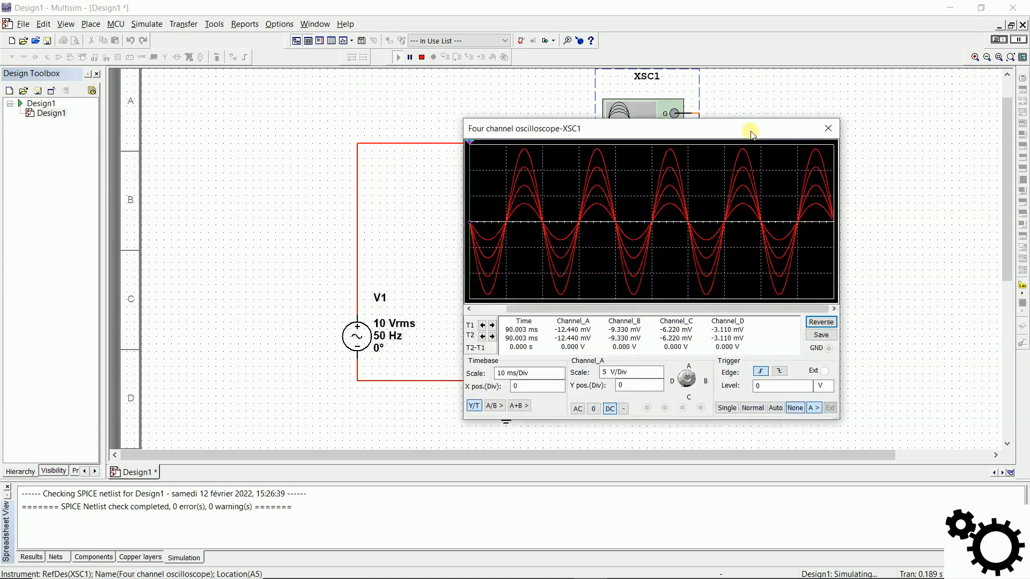
# Stop the simulation, scroll back through the recorded traces, and close the oscilloscope display after comparing it with the circuit
pyautogui.click(422, 56)
pyautogui.moveTo(657, 309); pyautogui.dragTo(616, 310)
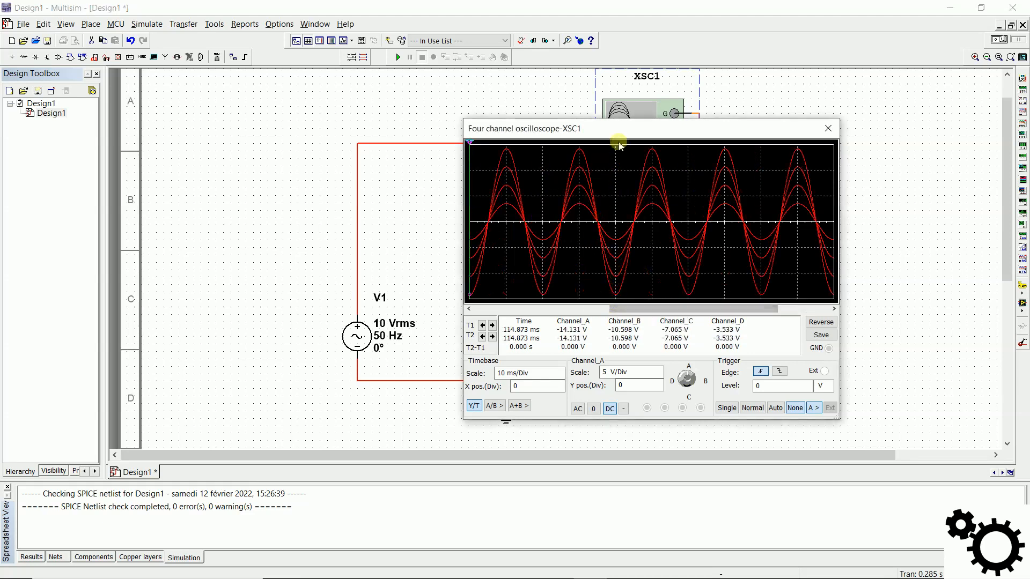
pyautogui.moveTo(646, 133); pyautogui.dragTo(864, 136)
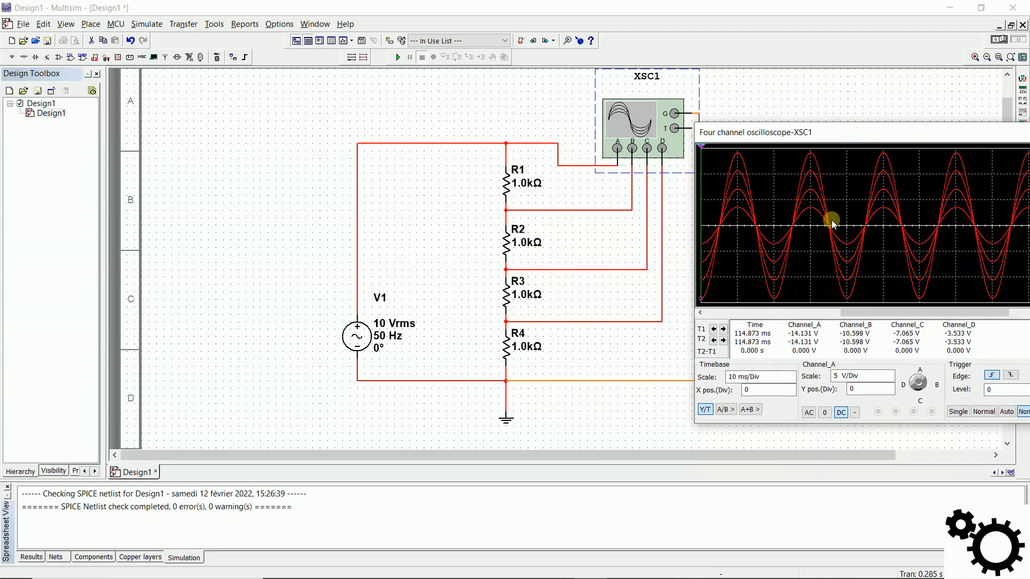
pyautogui.moveTo(874, 134); pyautogui.dragTo(801, 131)
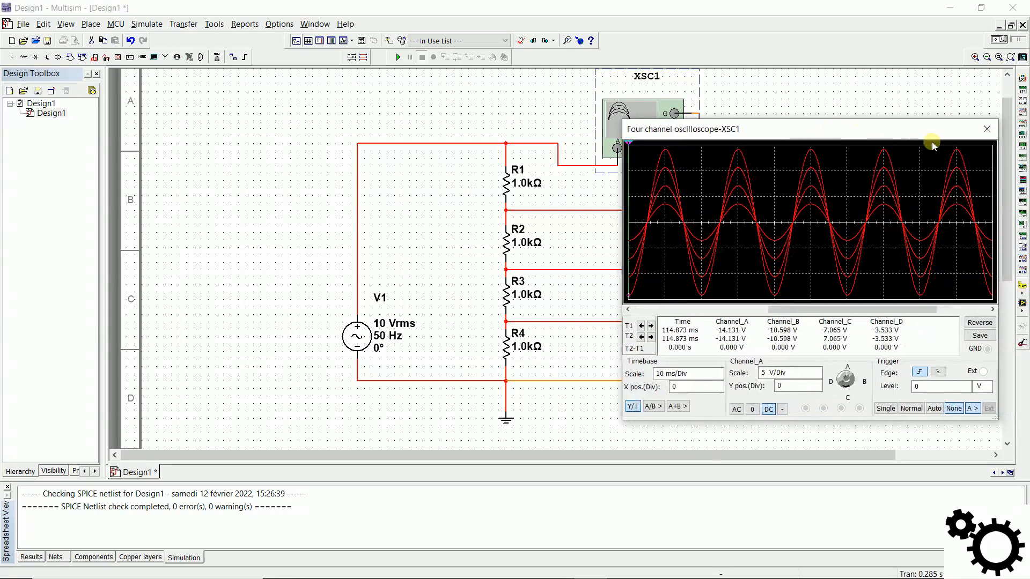
pyautogui.click(987, 129)
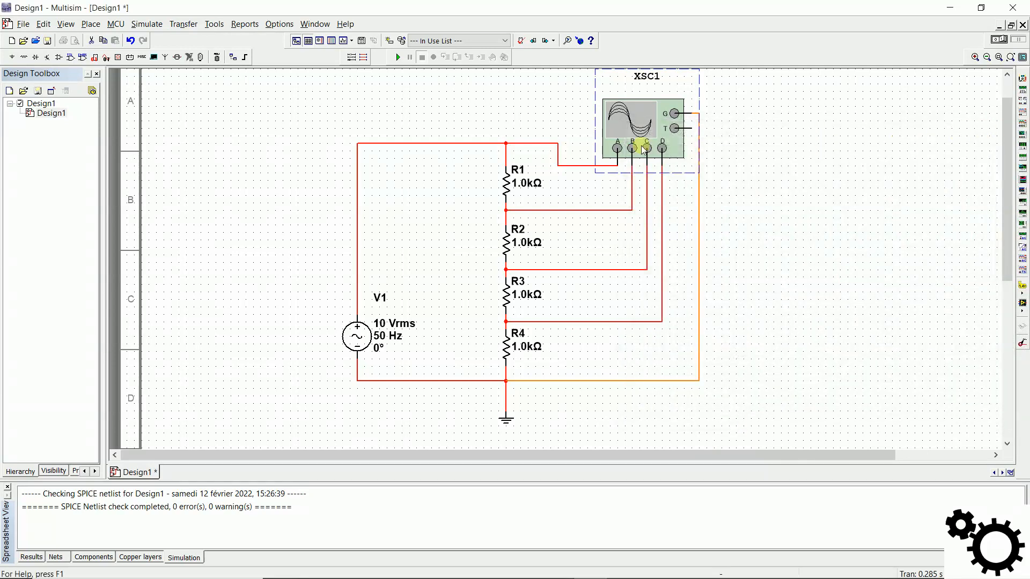
# Change the segment color of the wire between the top of R1 and oscilloscope channel A to light blue
pyautogui.click(570, 166)
pyautogui.rightClick(571, 166)
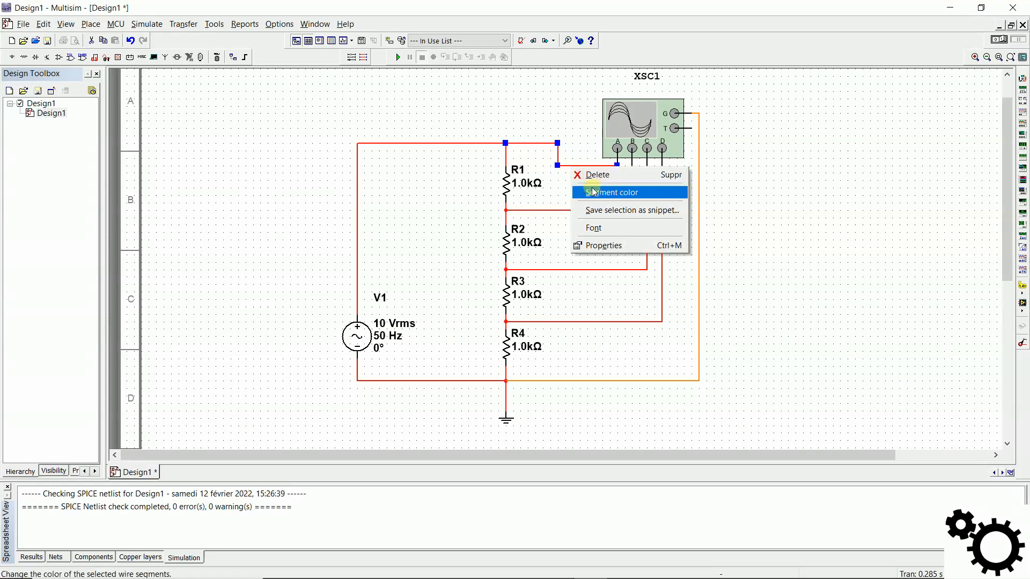
pyautogui.click(643, 194)
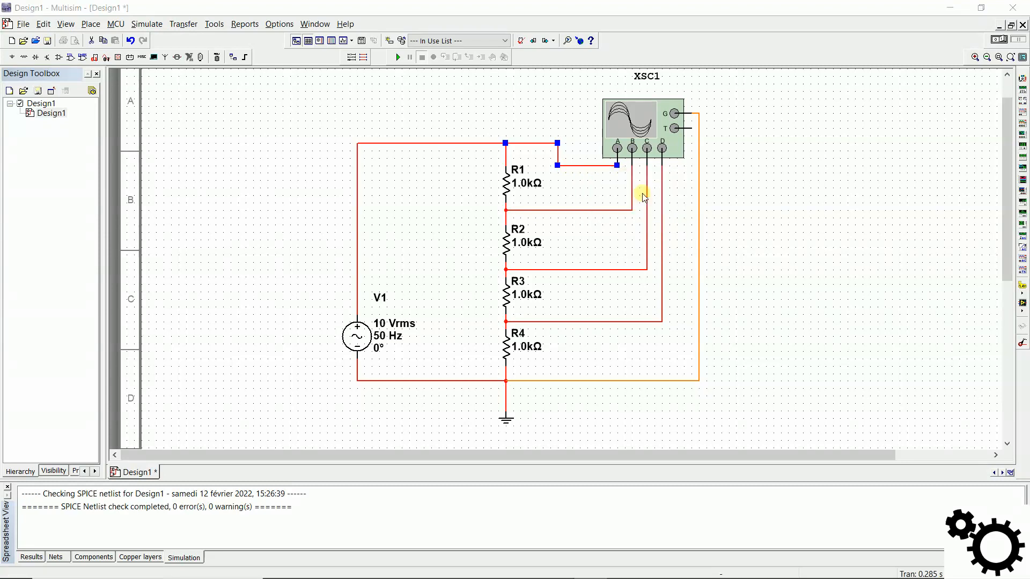
pyautogui.click(462, 294)
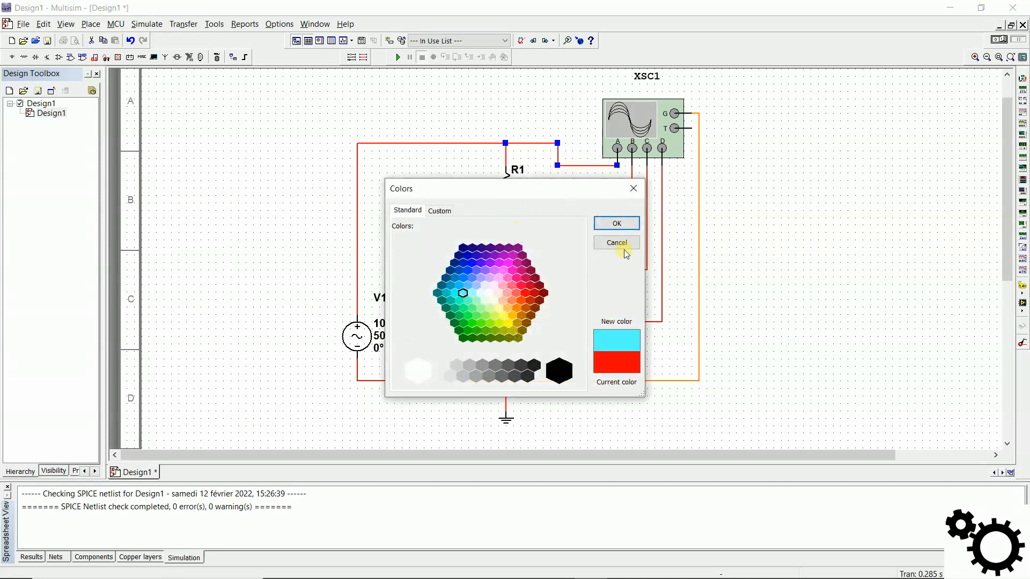
pyautogui.click(625, 223)
# Change the segment color of the wire between the R1–R2 node and oscilloscope channel B to yellow
pyautogui.click(603, 211)
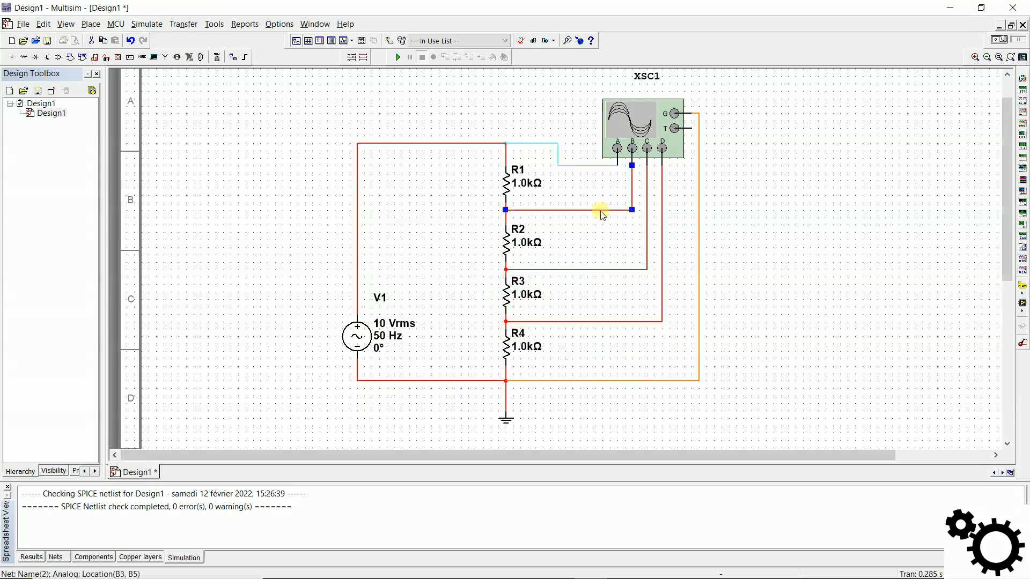
pyautogui.rightClick(602, 213)
pyautogui.click(674, 236)
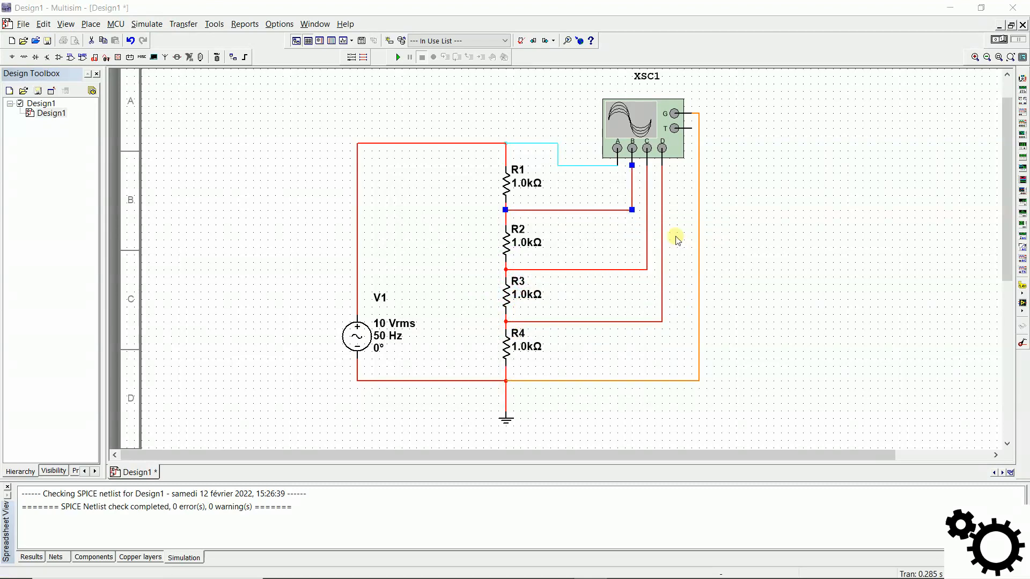
pyautogui.click(507, 322)
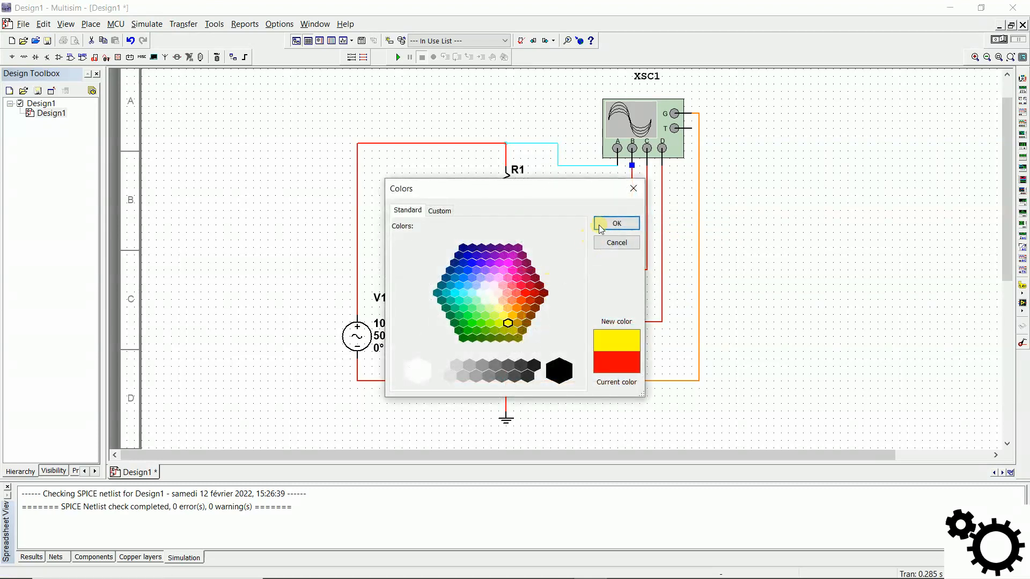
pyautogui.click(607, 224)
# Change the segment color of the wire between the R2–R3 node and oscilloscope channel C to magenta
pyautogui.click(617, 270)
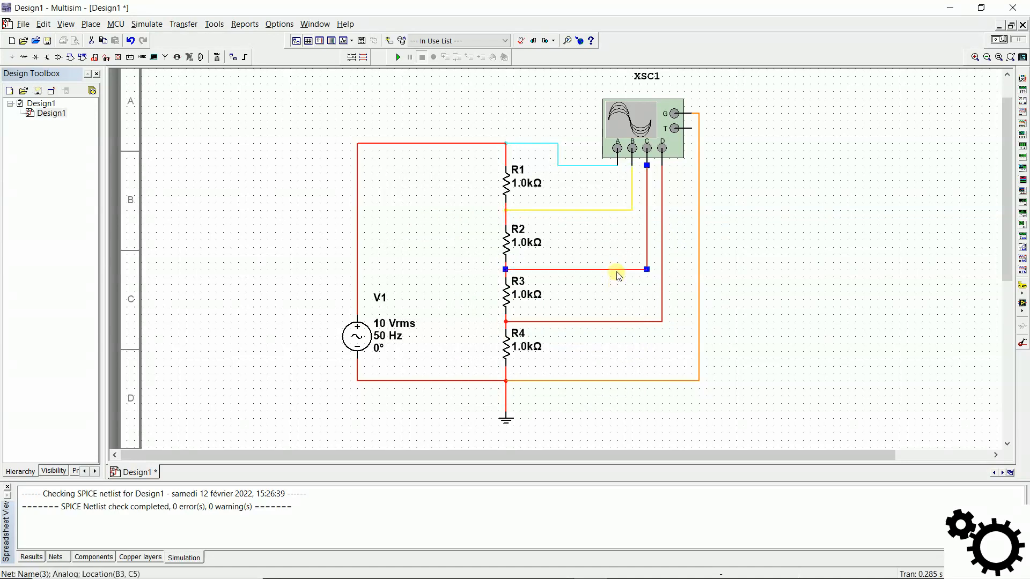
pyautogui.rightClick(616, 271)
pyautogui.click(647, 298)
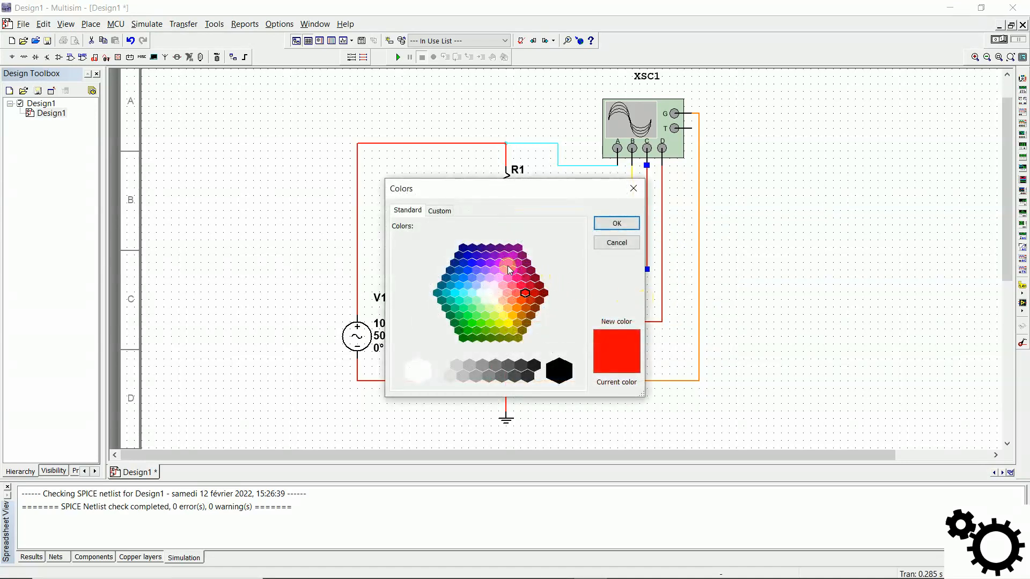
pyautogui.click(507, 266)
pyautogui.click(617, 223)
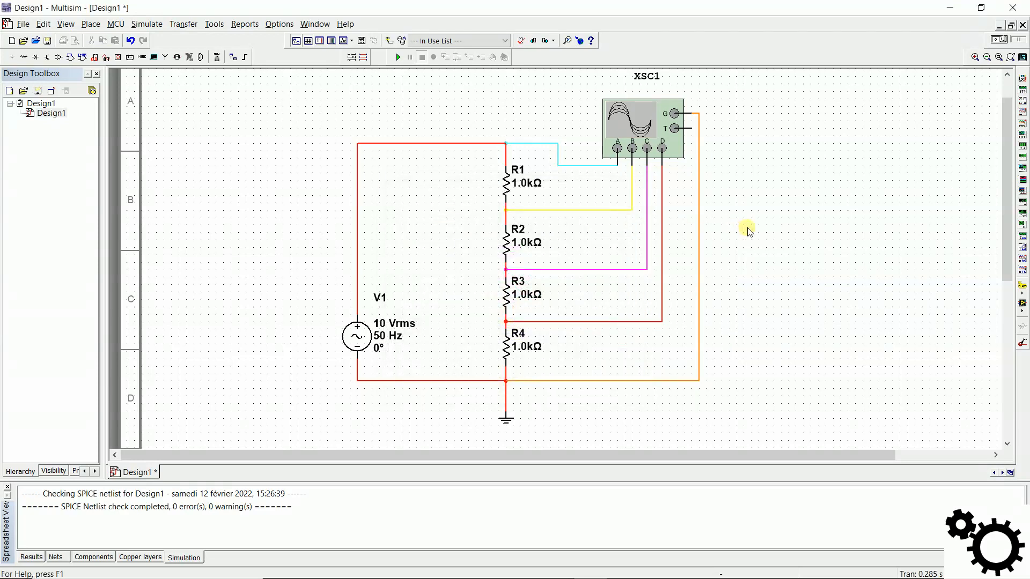
# Run the simulation with the oscilloscope display open, stop it, and scroll the colored traces back to the start
pyautogui.click(397, 57)
pyautogui.doubleClick(651, 120)
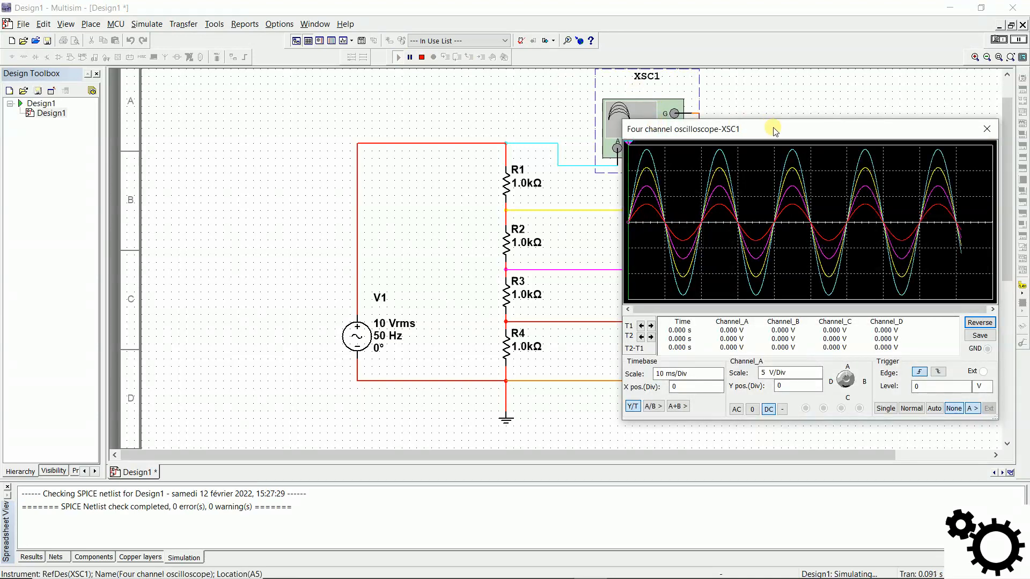
pyautogui.click(422, 57)
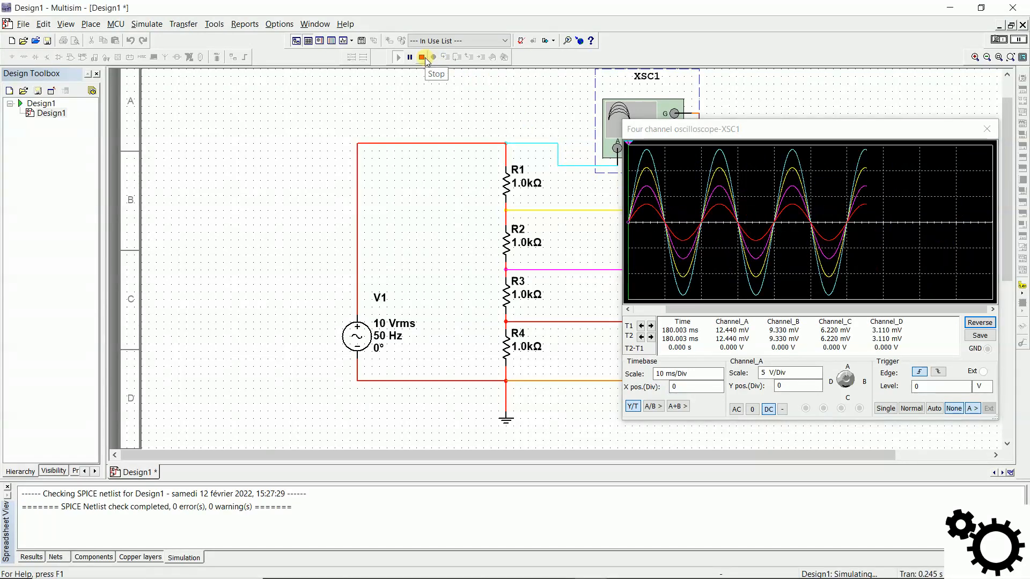
pyautogui.moveTo(873, 311); pyautogui.dragTo(808, 311)
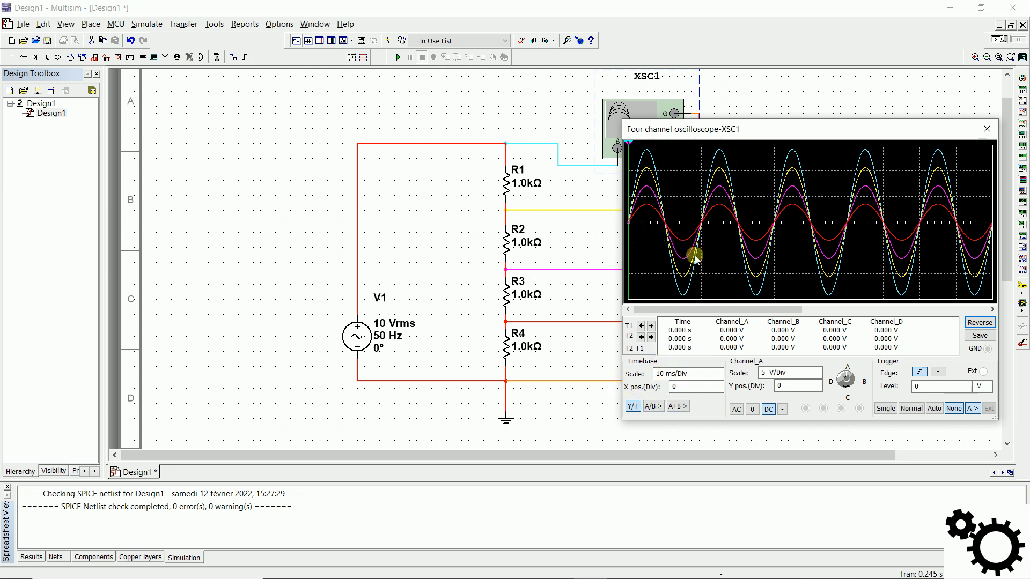
# Try coarser timebase scales of 20 and 50 ms/Div, and set the oscilloscope's timebase to 5 ms/Div
pyautogui.click(709, 373)
pyautogui.click(718, 371)
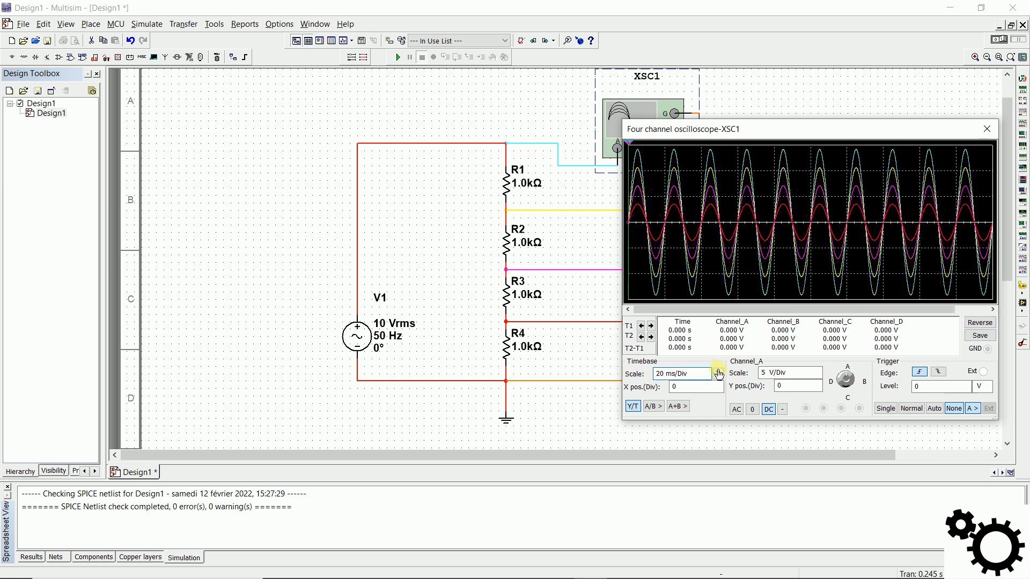
pyautogui.click(718, 372)
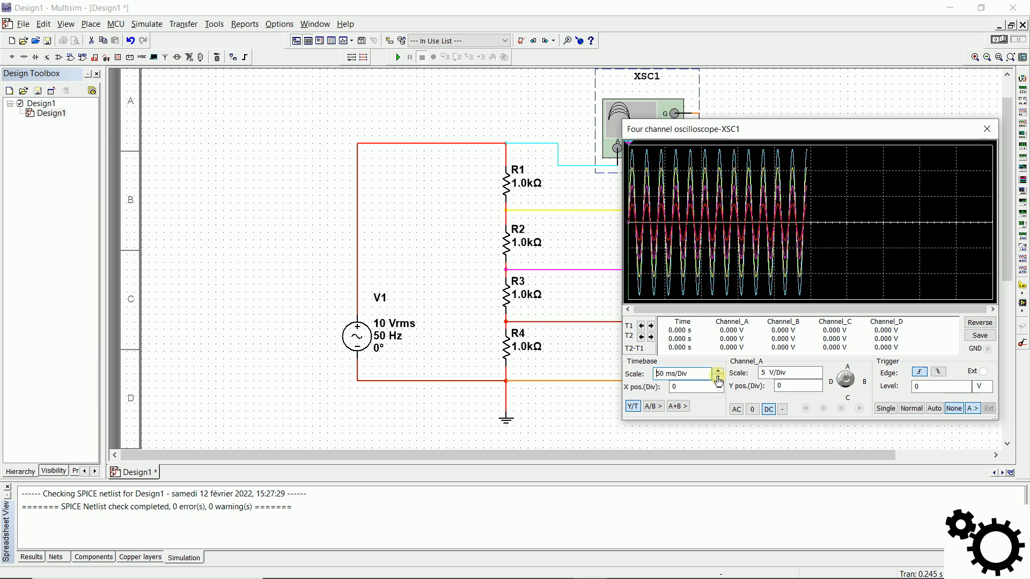
pyautogui.click(718, 381)
pyautogui.click(718, 381)
pyautogui.click(718, 380)
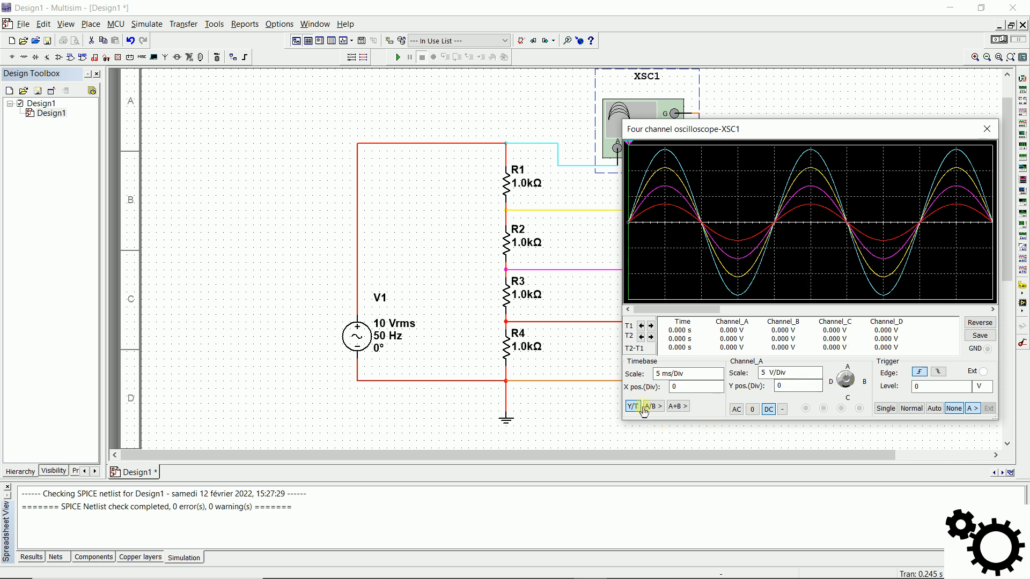
# Try shifting the traces along the time axis with the timebase X position, and return it to 0
pyautogui.click(687, 392)
pyautogui.click(717, 384)
pyautogui.click(717, 384)
pyautogui.click(717, 384)
pyautogui.click(717, 384)
pyautogui.click(717, 384)
pyautogui.click(717, 384)
pyautogui.click(717, 384)
pyautogui.click(717, 384)
pyautogui.click(717, 391)
pyautogui.click(717, 391)
pyautogui.click(718, 391)
pyautogui.click(717, 391)
pyautogui.click(717, 391)
pyautogui.click(718, 391)
pyautogui.click(717, 391)
pyautogui.click(717, 391)
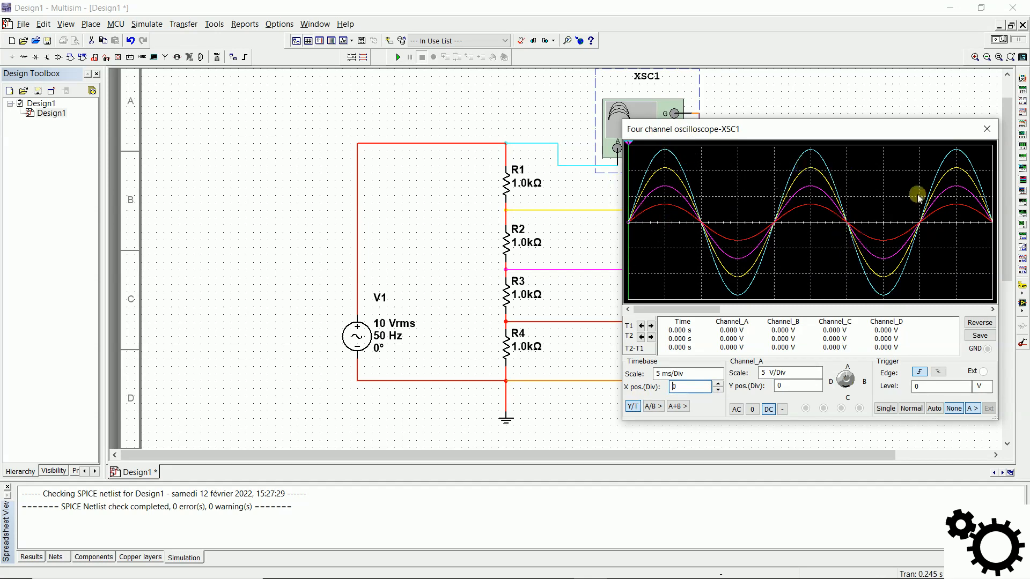
# View the traces in the A/B and A+B display modes, and return to the Y/T mode
pyautogui.click(654, 407)
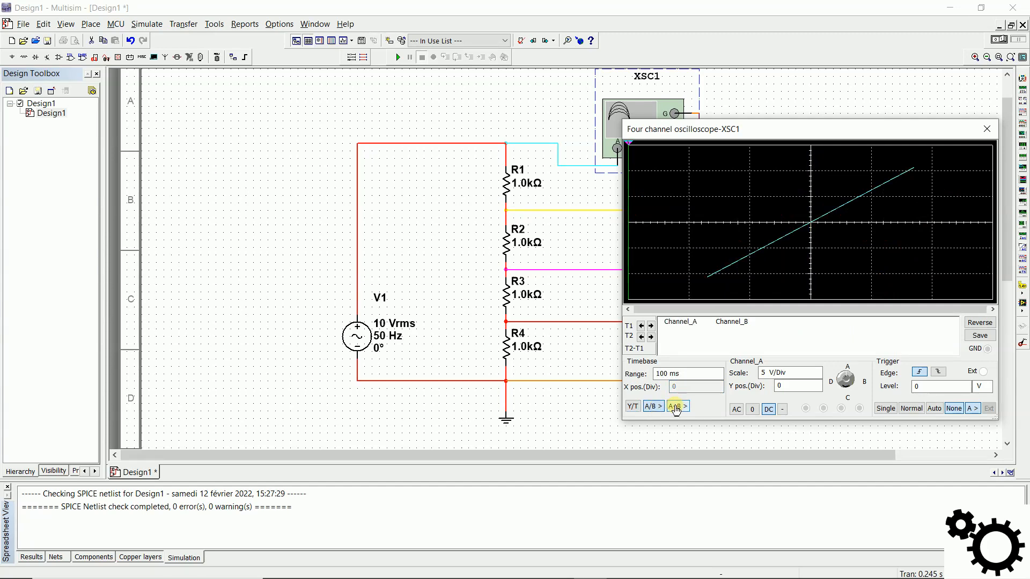
pyautogui.click(676, 408)
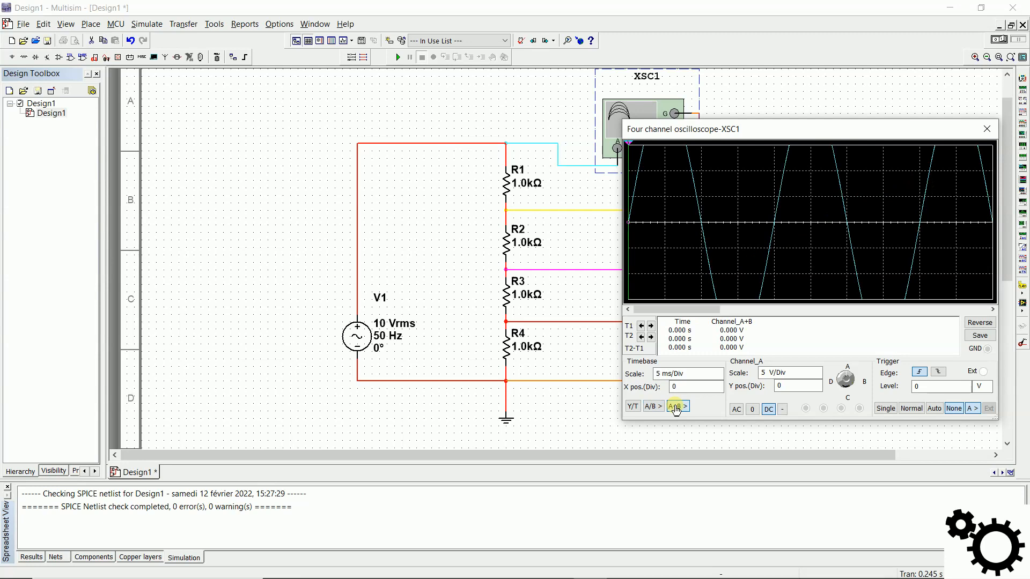
pyautogui.click(633, 406)
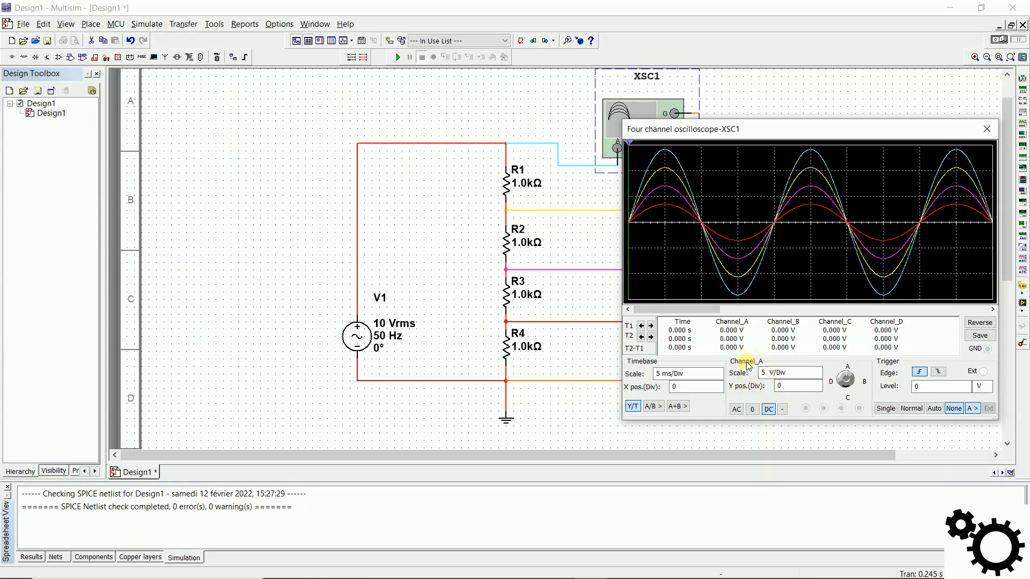
# Step the oscilloscope's channel selector through the channels and return it to channel A
pyautogui.click(845, 390)
pyautogui.click(843, 382)
pyautogui.click(846, 379)
pyautogui.click(853, 387)
pyautogui.click(852, 387)
pyautogui.click(851, 387)
pyautogui.click(851, 387)
pyautogui.click(851, 388)
pyautogui.click(840, 388)
pyautogui.click(840, 386)
pyautogui.click(840, 387)
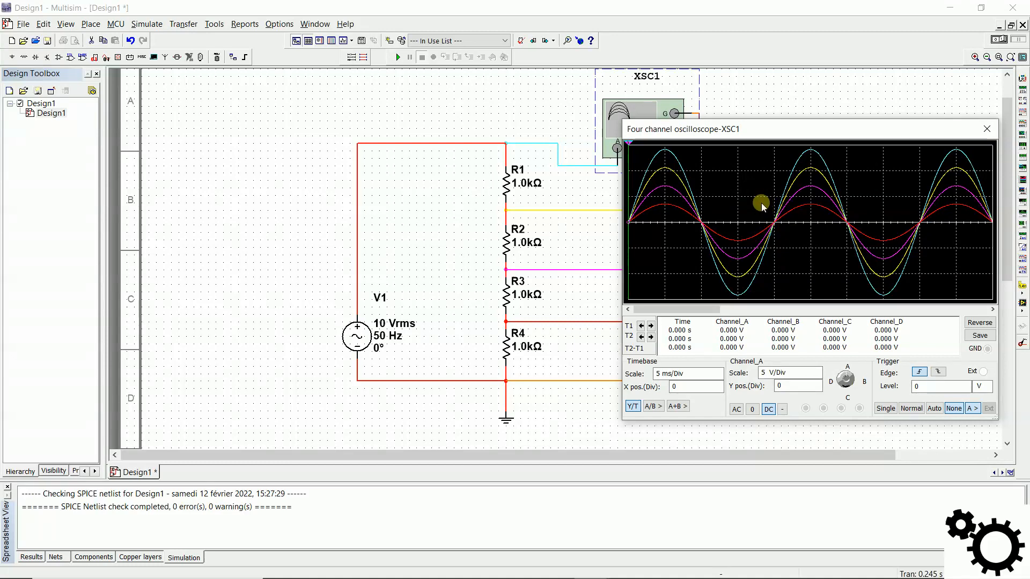
# Try a channel A vertical scale of 50 V/Div, and return it to 5 V/Div
pyautogui.click(816, 371)
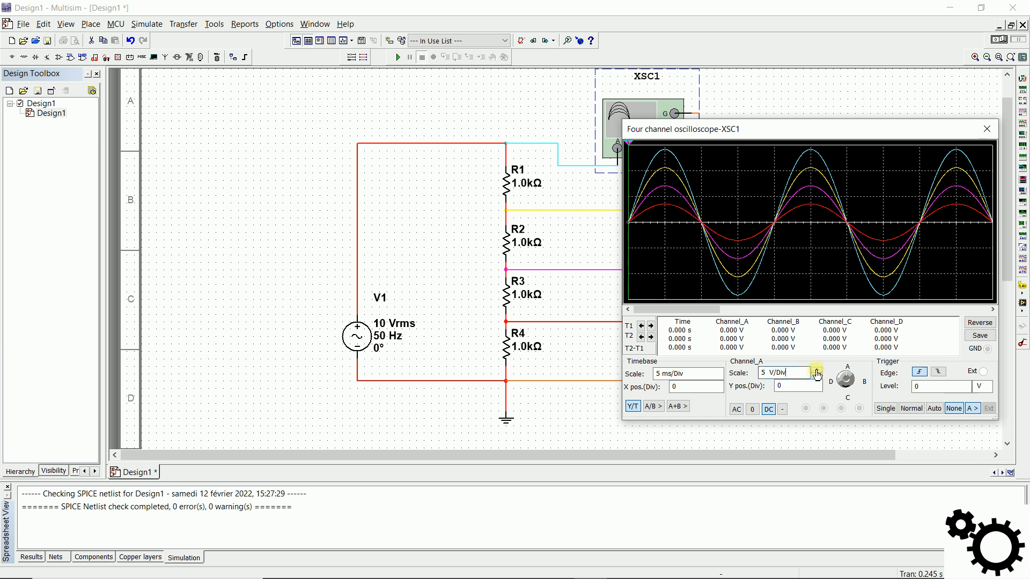
pyautogui.click(816, 370)
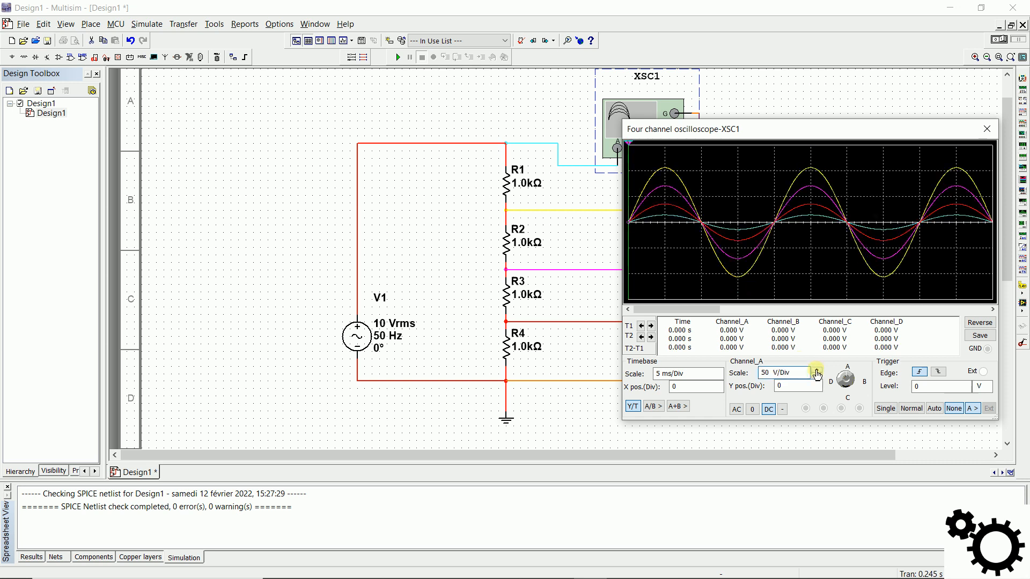
pyautogui.click(816, 377)
pyautogui.click(816, 377)
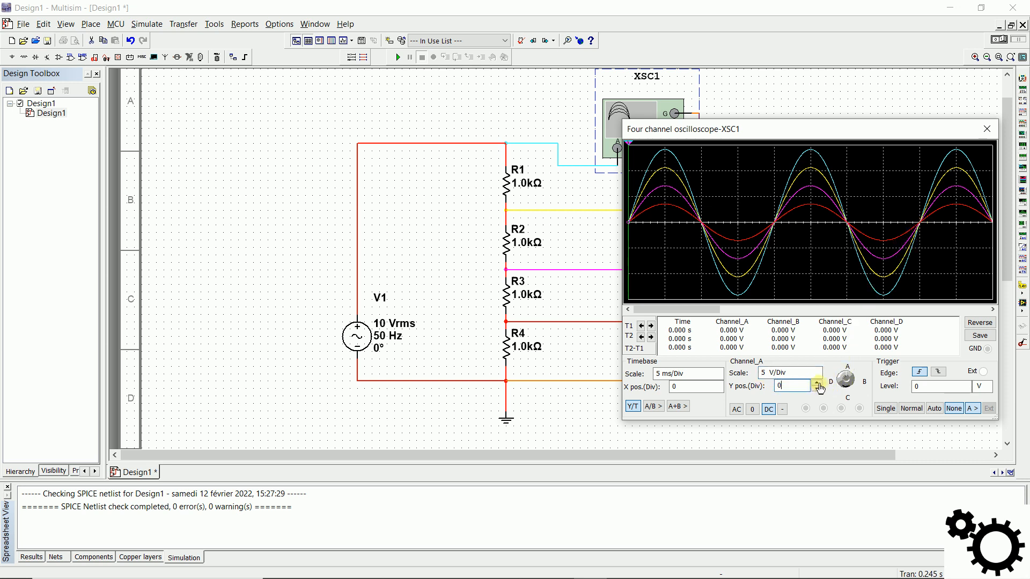
# Try moving the channel A trace up and down with its Y position, and return it to 0
pyautogui.click(817, 383)
pyautogui.click(817, 383)
pyautogui.click(816, 383)
pyautogui.click(817, 383)
pyautogui.click(817, 383)
pyautogui.click(817, 390)
pyautogui.click(817, 390)
pyautogui.click(817, 390)
pyautogui.click(817, 390)
pyautogui.click(817, 390)
pyautogui.click(816, 391)
pyautogui.click(817, 390)
pyautogui.click(816, 384)
pyautogui.click(816, 384)
# Switch the oscilloscope channels from A through D to AC coupling, and reverse the display background to white
pyautogui.click(737, 410)
pyautogui.click(853, 382)
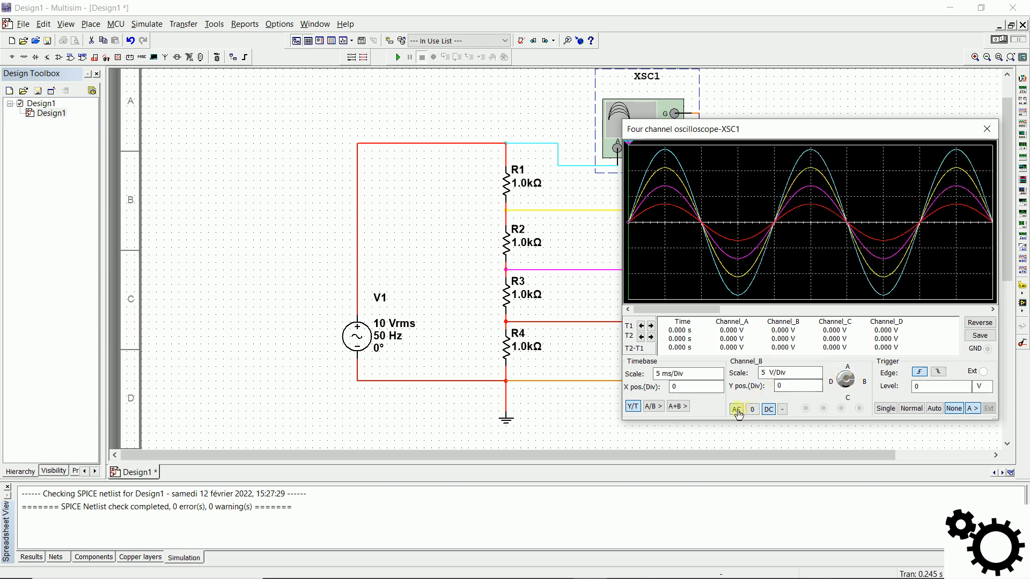
pyautogui.click(737, 410)
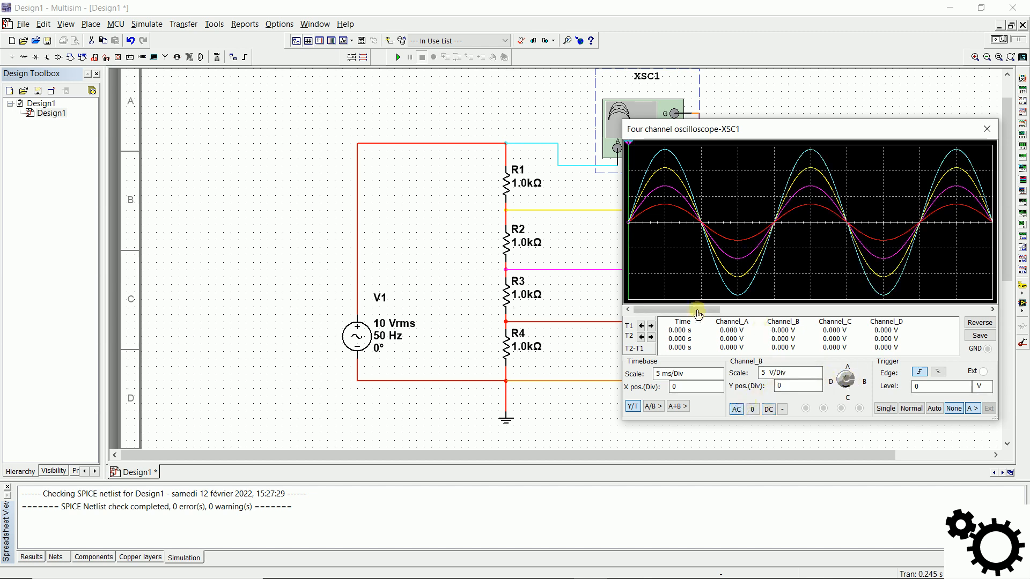
pyautogui.click(842, 385)
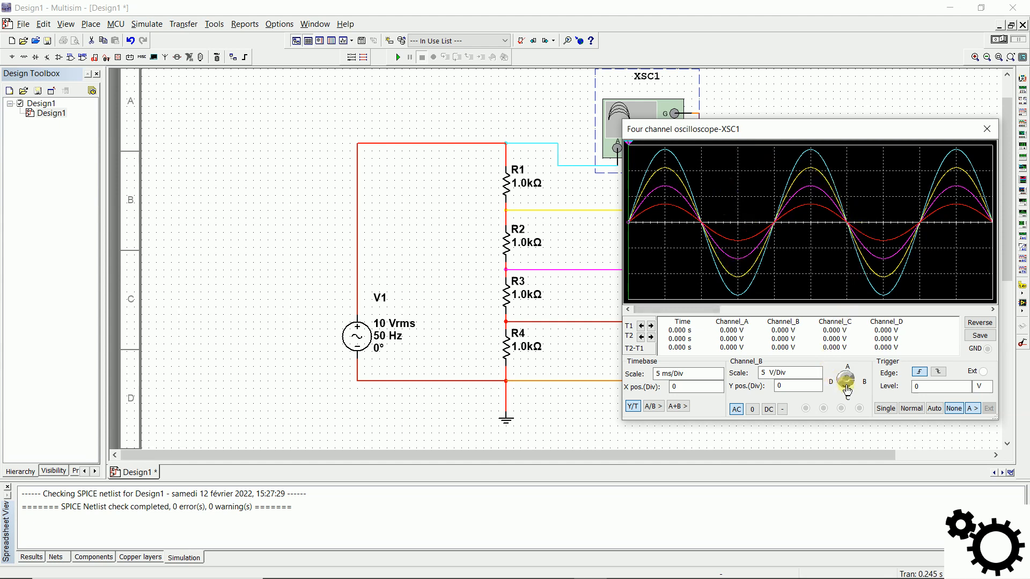
pyautogui.click(843, 385)
pyautogui.click(739, 411)
pyautogui.click(980, 322)
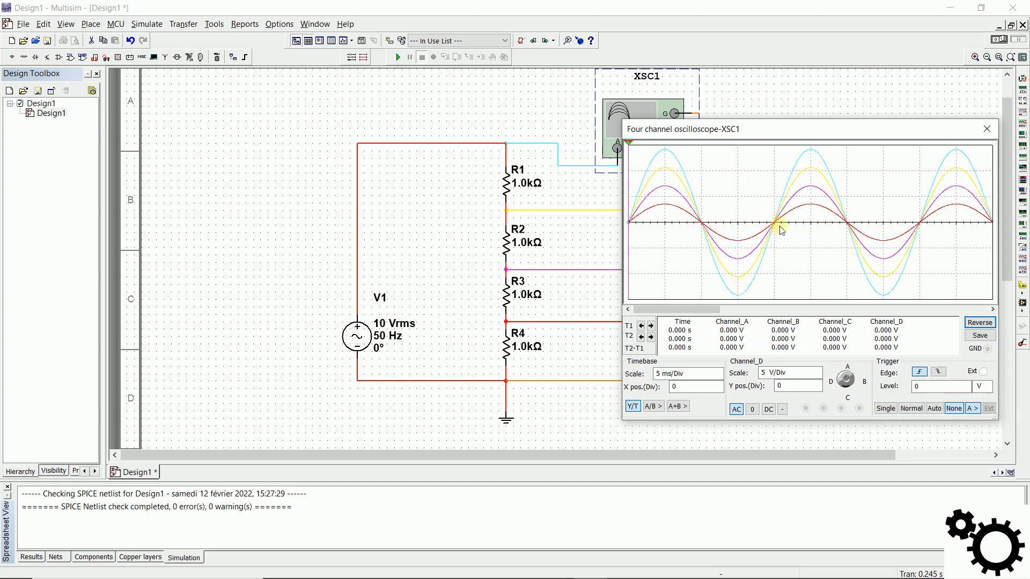
# Return the oscilloscope display background to black, and place cursor T1 at about 13 ms and cursor T2 at about 34 ms
pyautogui.click(980, 322)
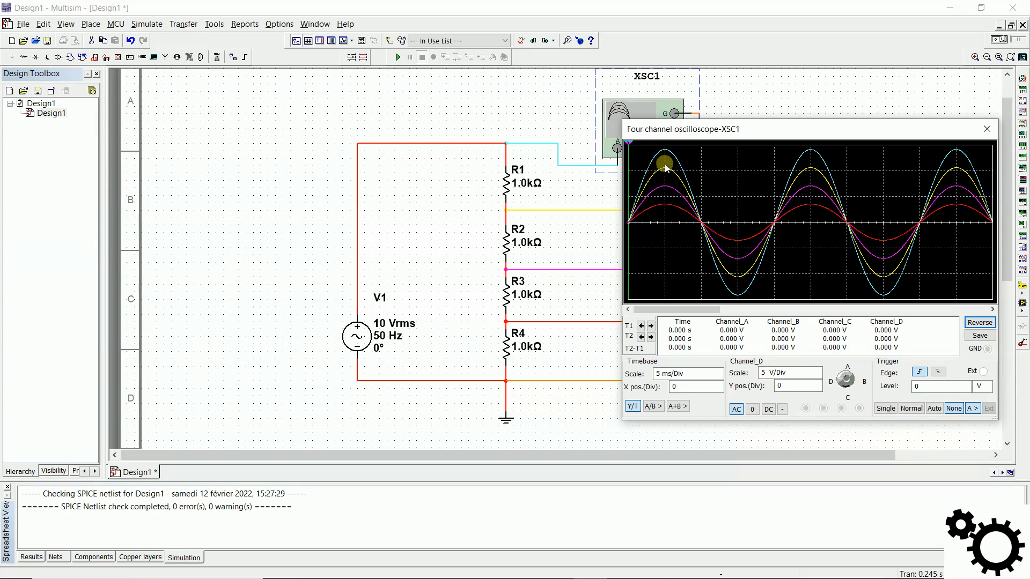
pyautogui.moveTo(630, 148); pyautogui.dragTo(757, 148)
pyautogui.moveTo(629, 144); pyautogui.dragTo(724, 150)
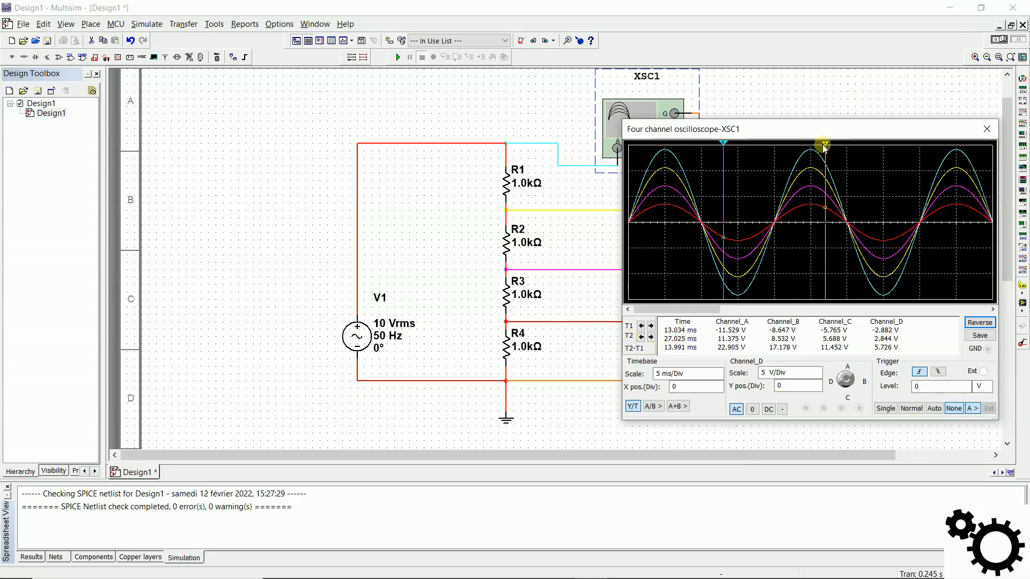
pyautogui.moveTo(826, 145); pyautogui.dragTo(876, 161)
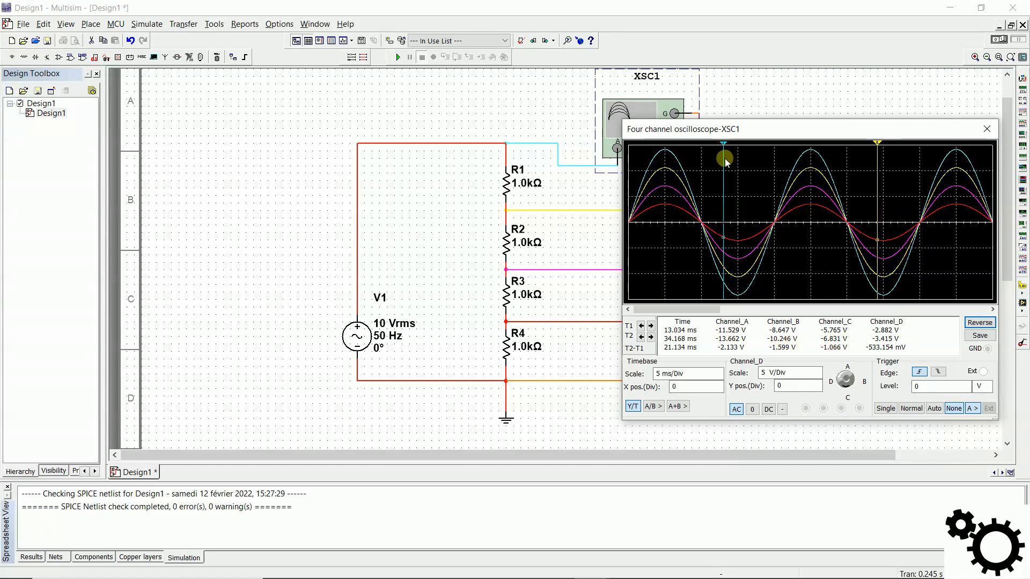
# Move cursor T1 to the second positive peak at about 25 ms and cursor T2 to the second trough at about 35 ms
pyautogui.moveTo(724, 143); pyautogui.dragTo(814, 146)
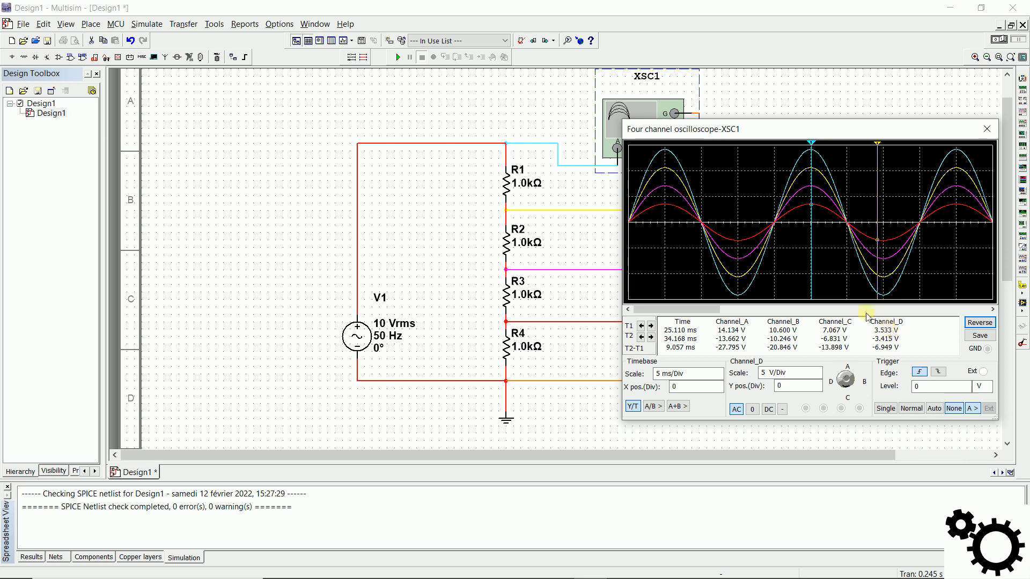
pyautogui.moveTo(788, 134); pyautogui.dragTo(799, 165)
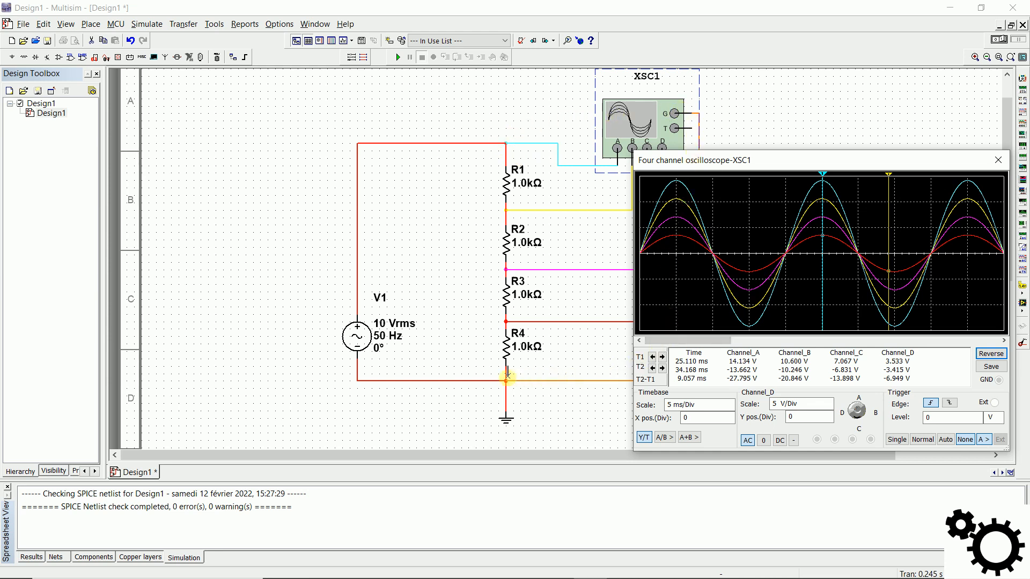
pyautogui.moveTo(782, 156); pyautogui.dragTo(734, 120)
pyautogui.moveTo(842, 139); pyautogui.dragTo(848, 143)
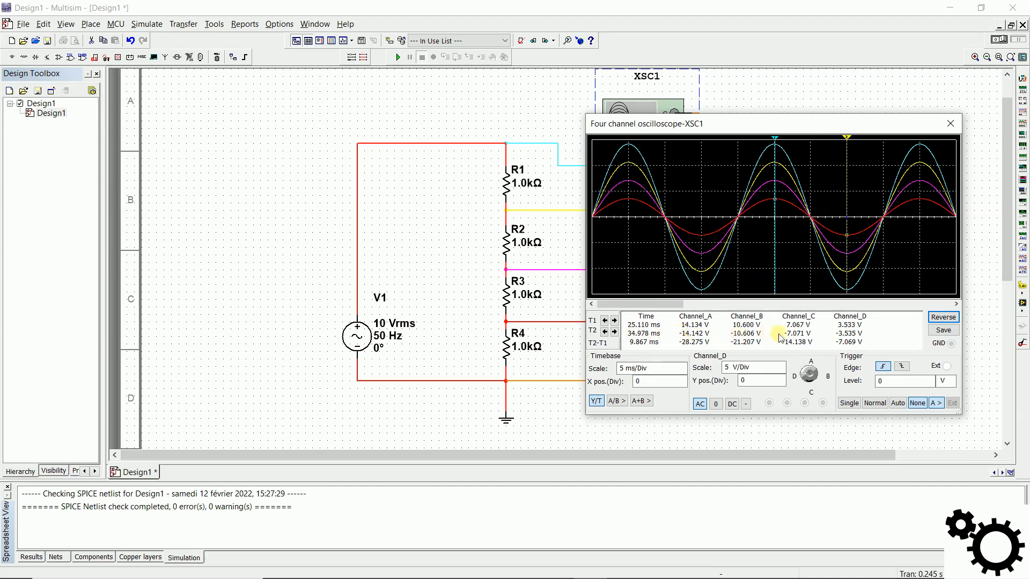
# Try stepping cursor T2 back and forth in small increments around the second trough, and return it to 34.978 ms
pyautogui.click(604, 333)
pyautogui.click(604, 332)
pyautogui.click(604, 333)
pyautogui.click(615, 332)
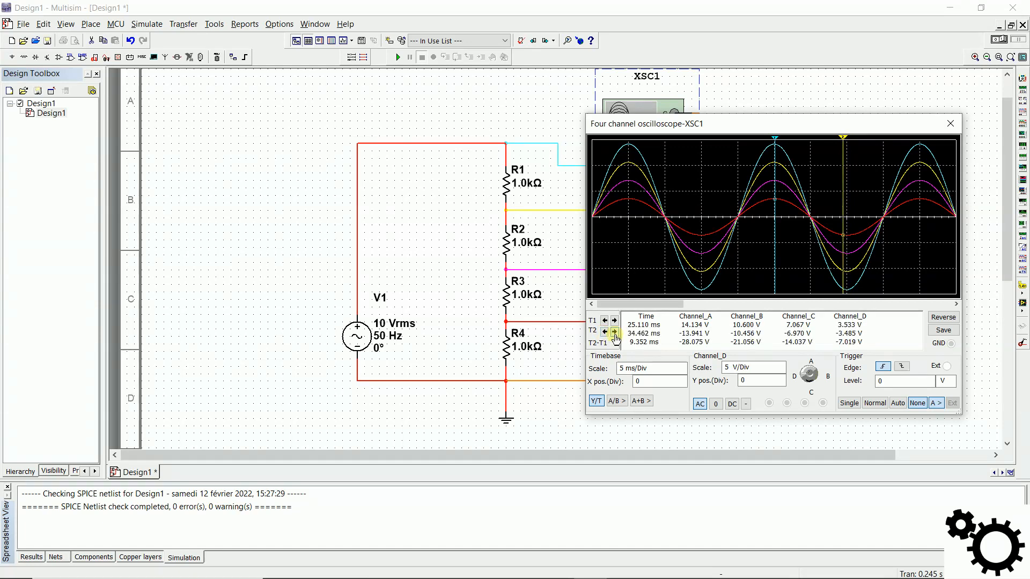
pyautogui.click(614, 333)
pyautogui.click(615, 333)
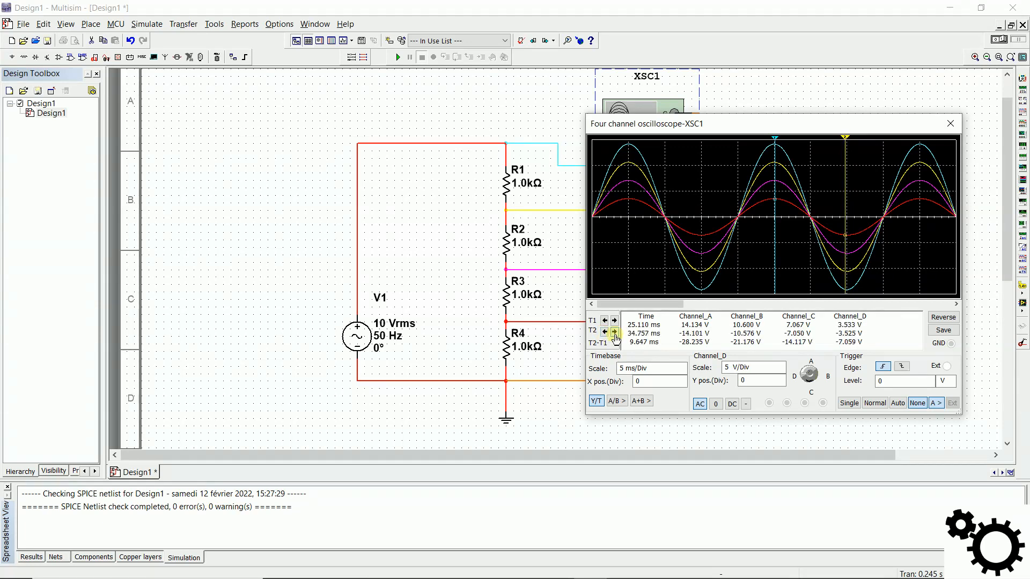
pyautogui.click(615, 333)
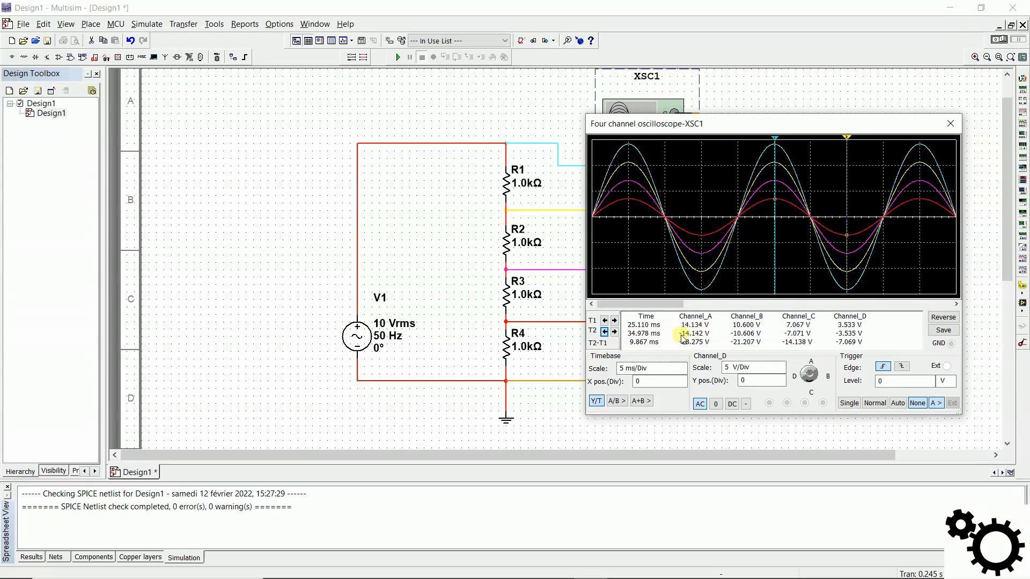
# Fine-tune cursor T1 in small increments onto the second positive peak, at 24.963 ms
pyautogui.click(602, 320)
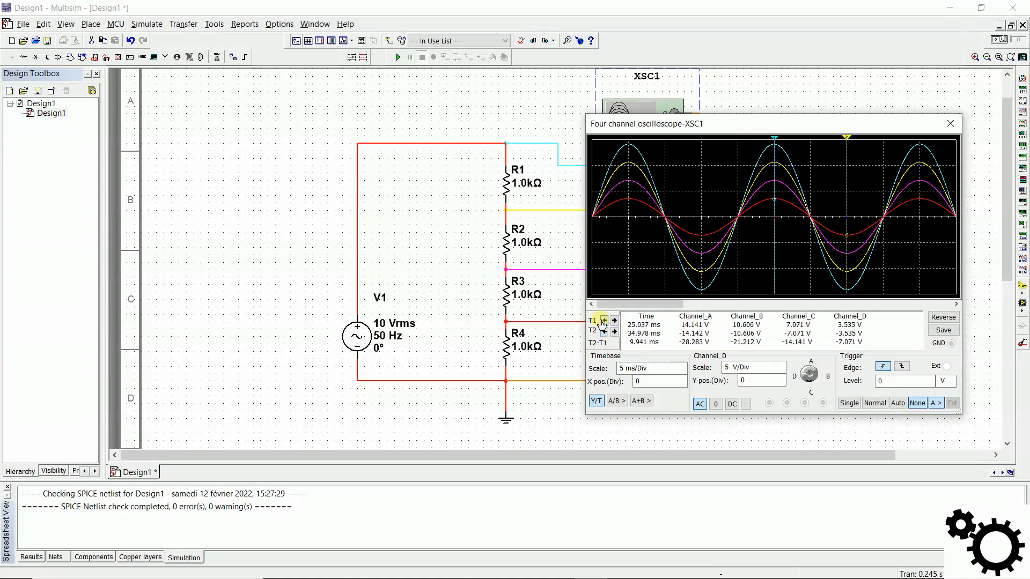
pyautogui.click(603, 321)
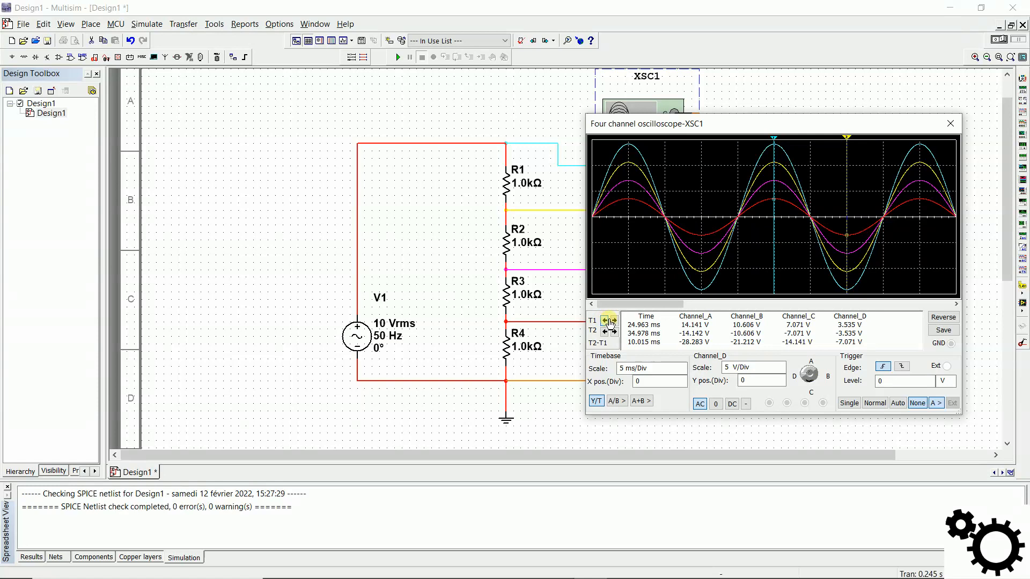
pyautogui.click(614, 321)
pyautogui.click(604, 321)
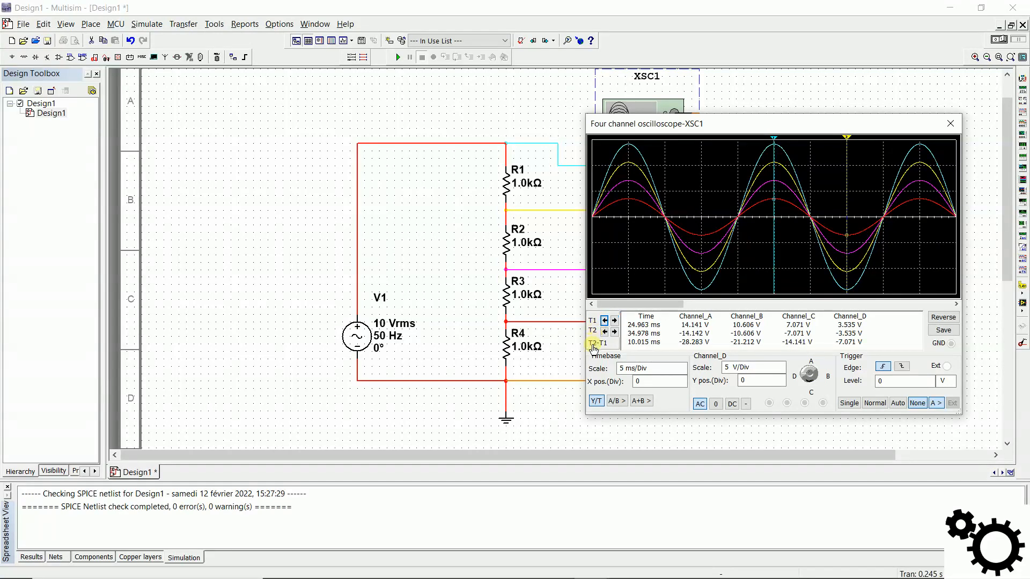